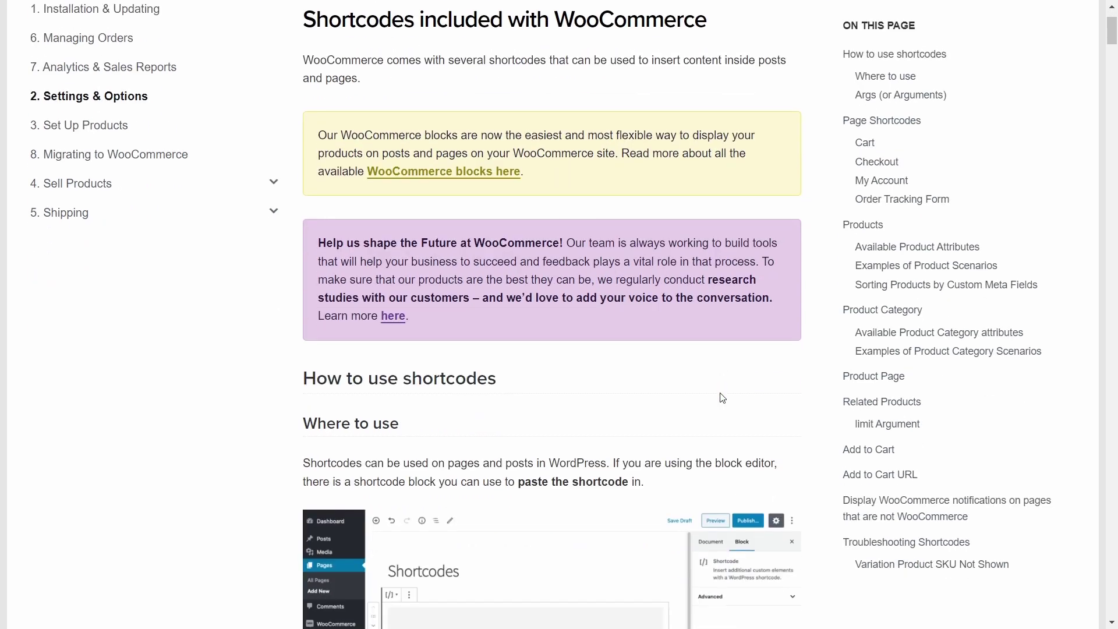
Scroll the WooCommerce shortcodes guide to Page Shortcodes and Quick View the Logo Collection product.
{"action": "scroll", "coordinate": [722, 398], "scroll_direction": "down", "scroll_amount": 10}
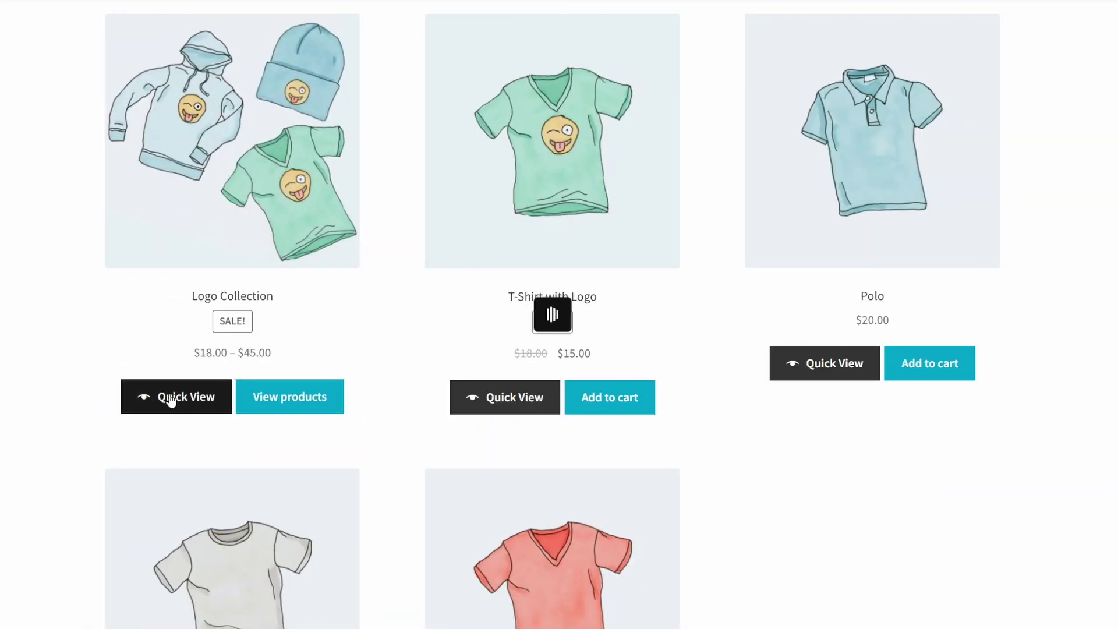
{"action": "left_click", "coordinate": [170, 400]}
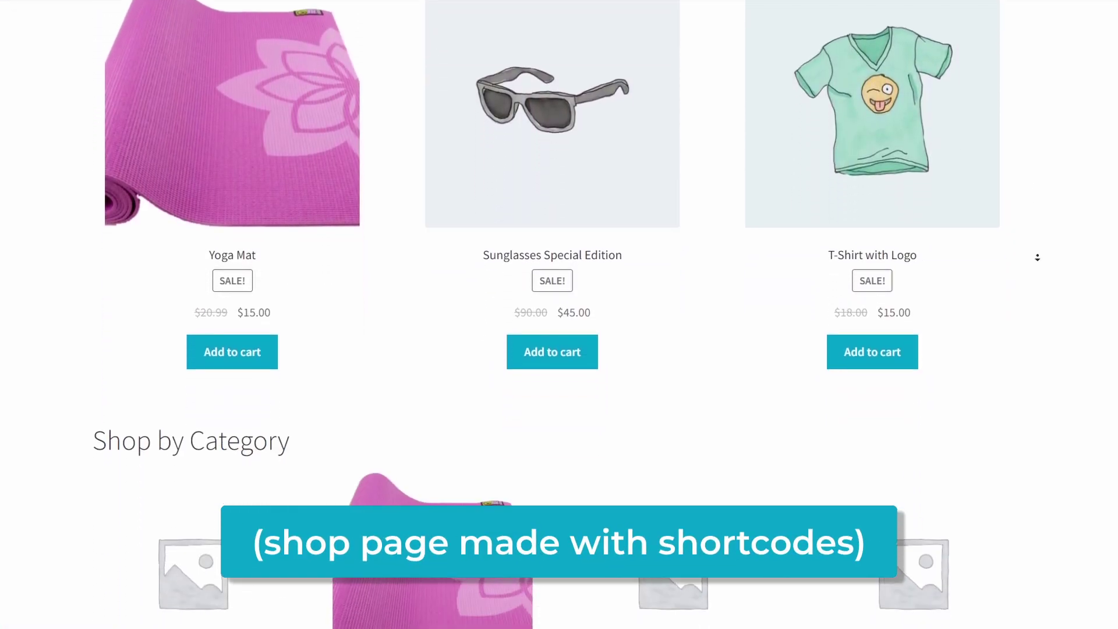
Scroll the shortcode-built shop page past sale items, category counts and Clothing Category to Most Popular.
{"action": "scroll", "coordinate": [1037, 256], "scroll_direction": "down", "scroll_amount": 5}
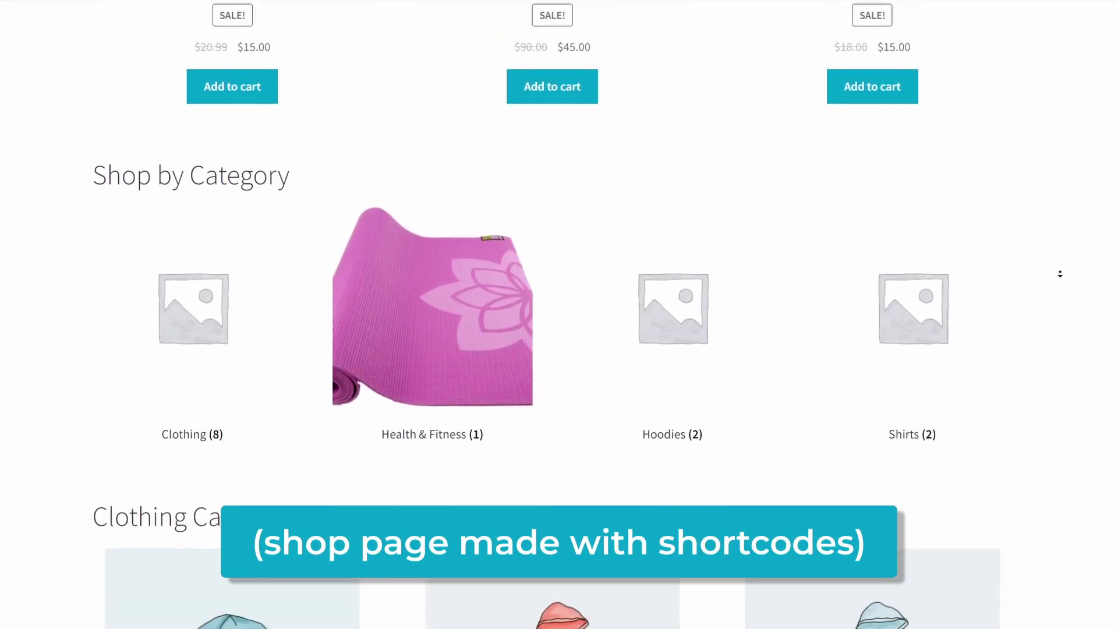
{"action": "scroll", "coordinate": [1060, 274], "scroll_direction": "down", "scroll_amount": 11}
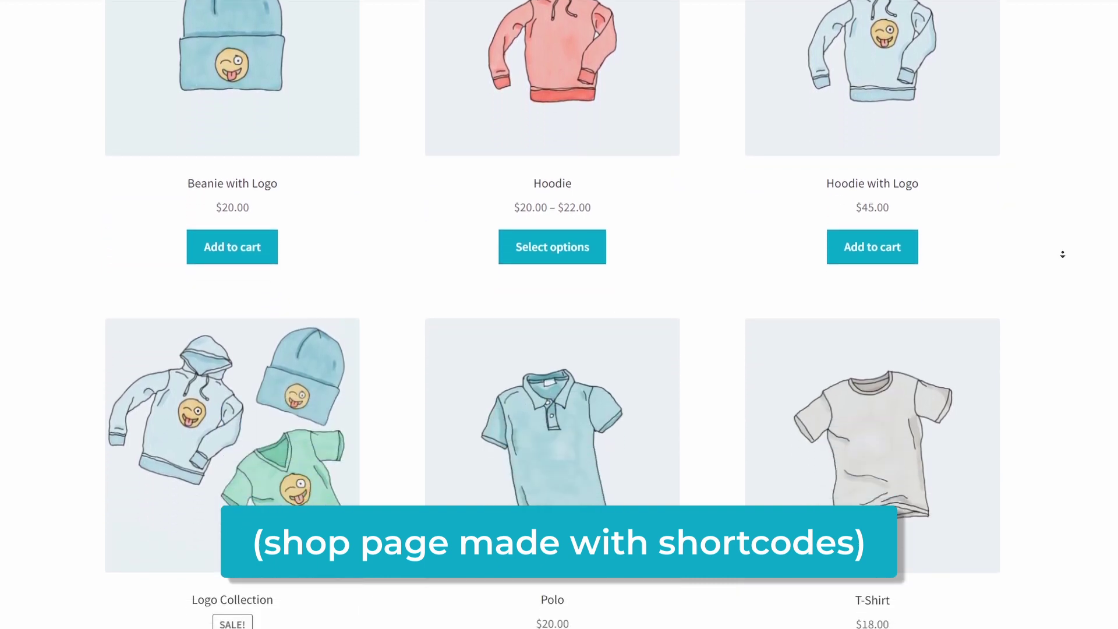
{"action": "scroll", "coordinate": [1062, 255], "scroll_direction": "down", "scroll_amount": 8}
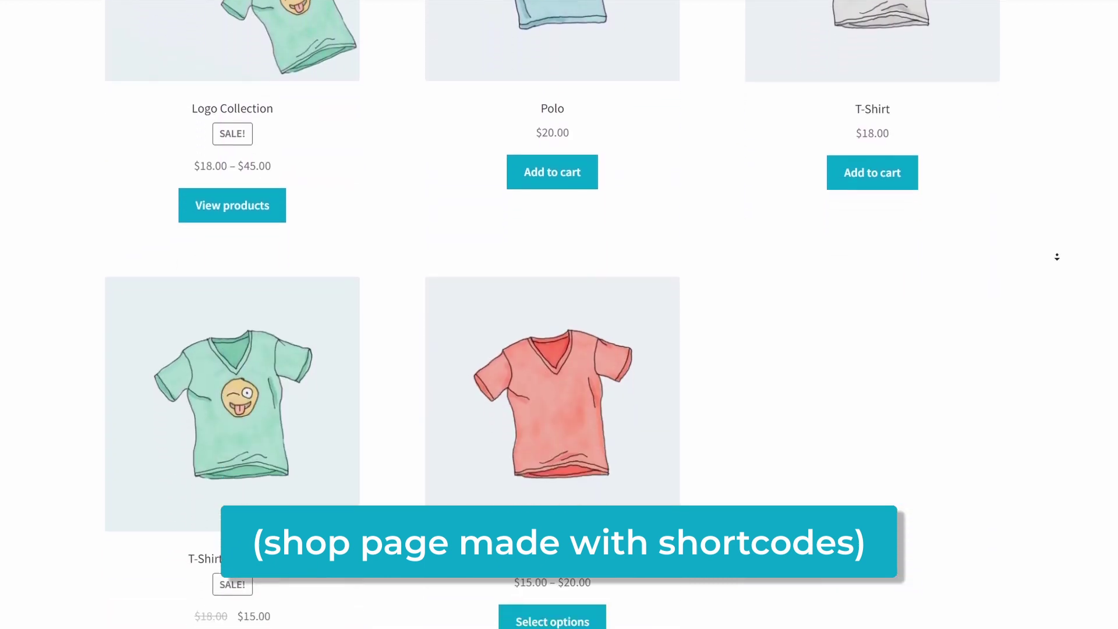
{"action": "scroll", "coordinate": [1057, 257], "scroll_direction": "down", "scroll_amount": 9}
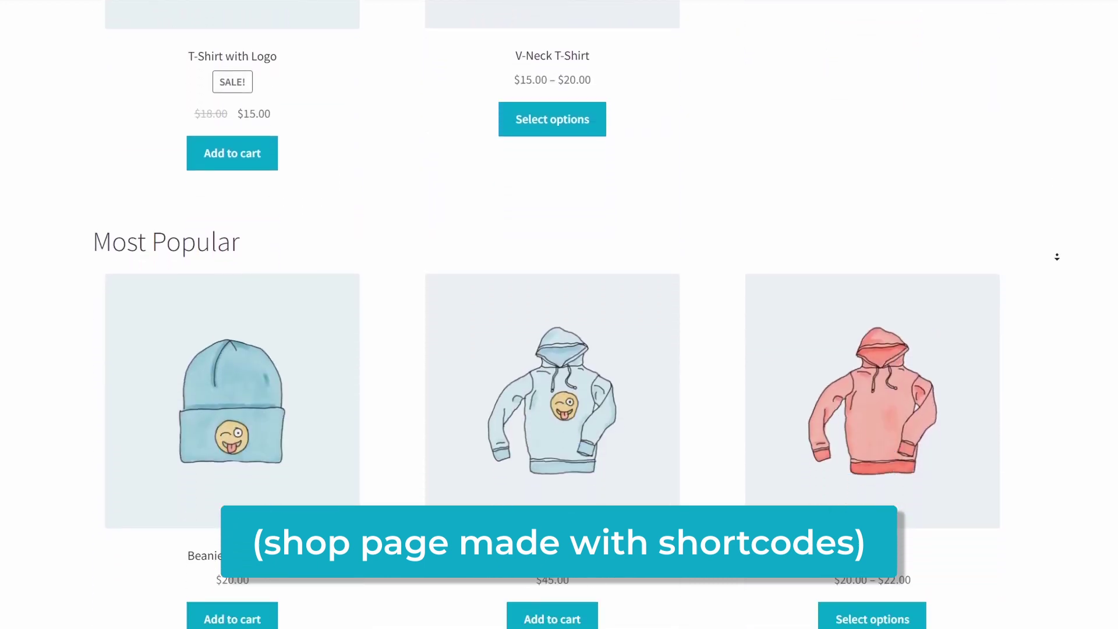
{"action": "scroll", "coordinate": [1057, 256], "scroll_direction": "down", "scroll_amount": 9}
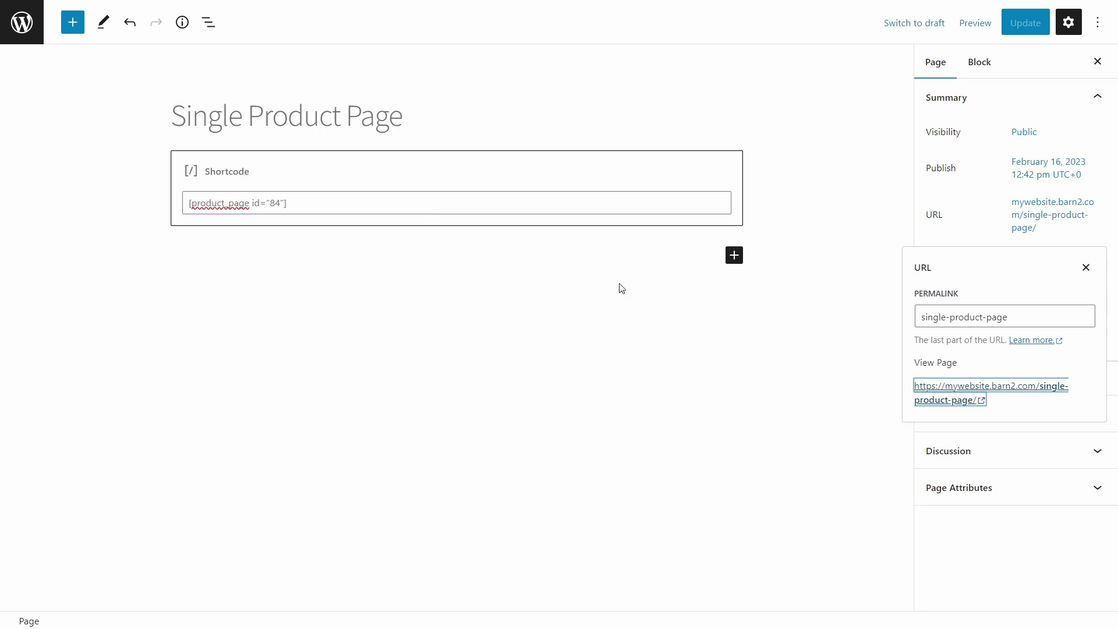
Insert an empty Shortcode block below the product_page shortcode on the Single Product Page.
{"action": "left_click", "coordinate": [734, 256]}
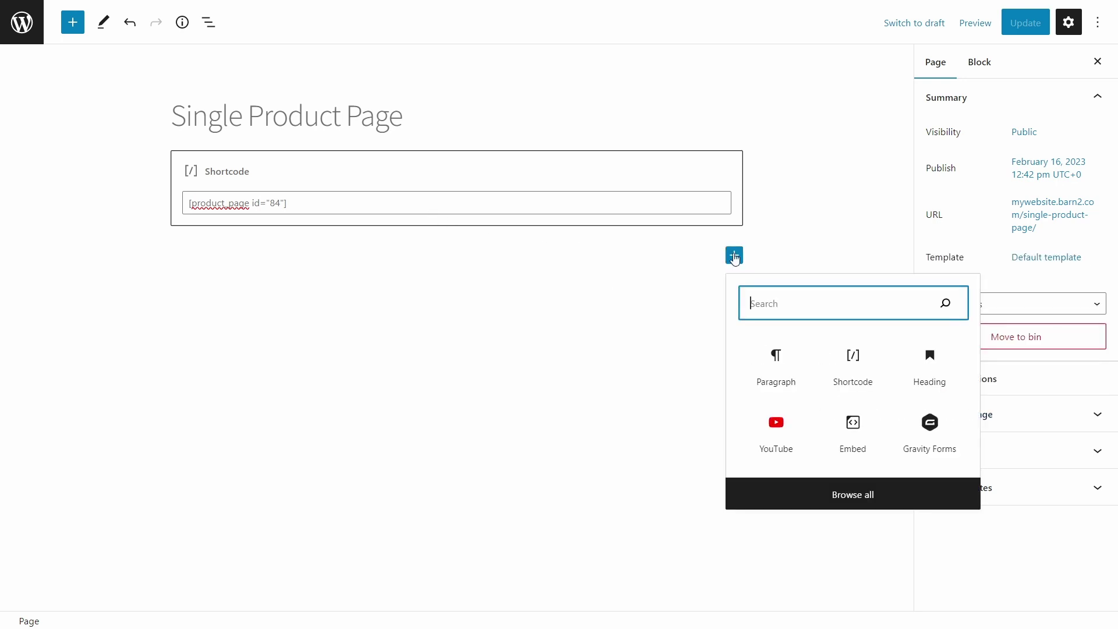
{"action": "left_click", "coordinate": [853, 361]}
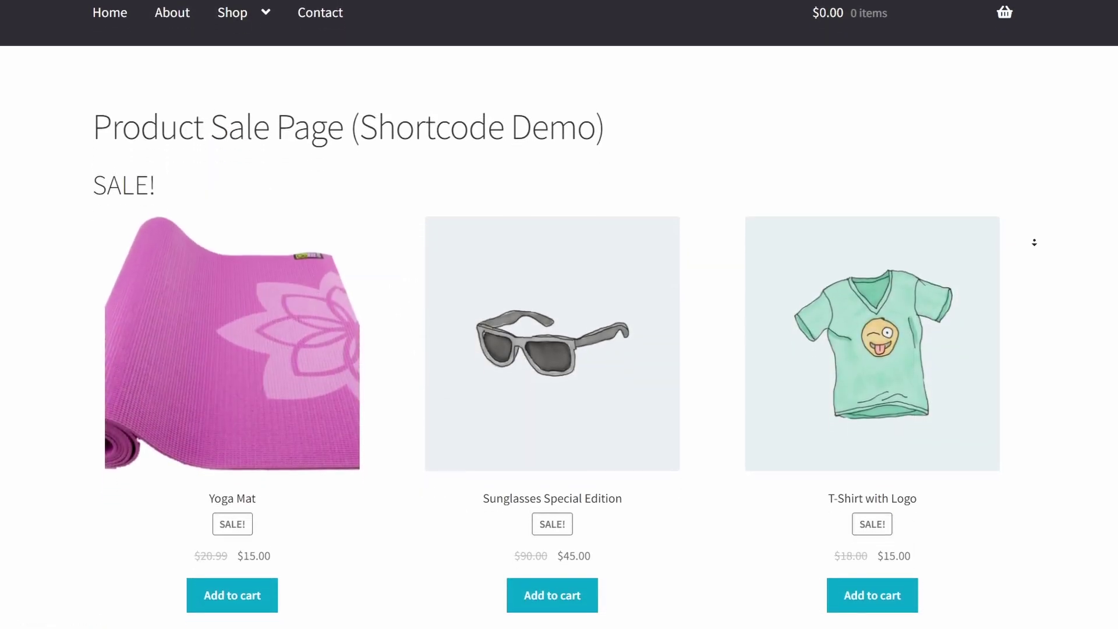
{"action": "scroll", "coordinate": [1034, 245], "scroll_direction": "down", "scroll_amount": 1}
{"action": "scroll", "coordinate": [1036, 250], "scroll_direction": "down", "scroll_amount": 5}
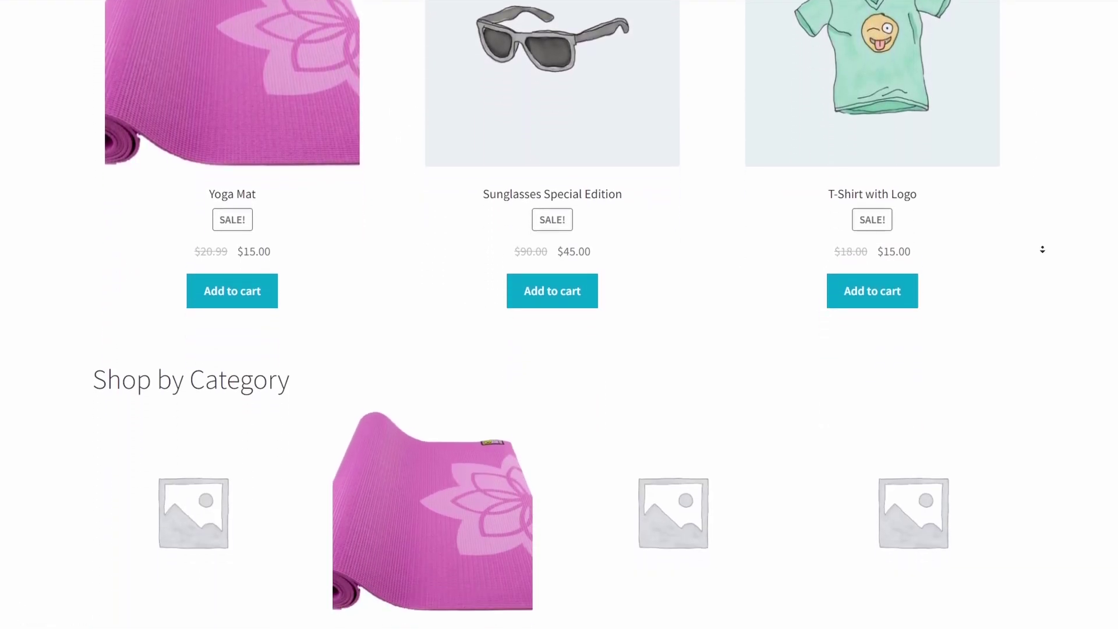
{"action": "scroll", "coordinate": [1047, 233], "scroll_direction": "down", "scroll_amount": 6}
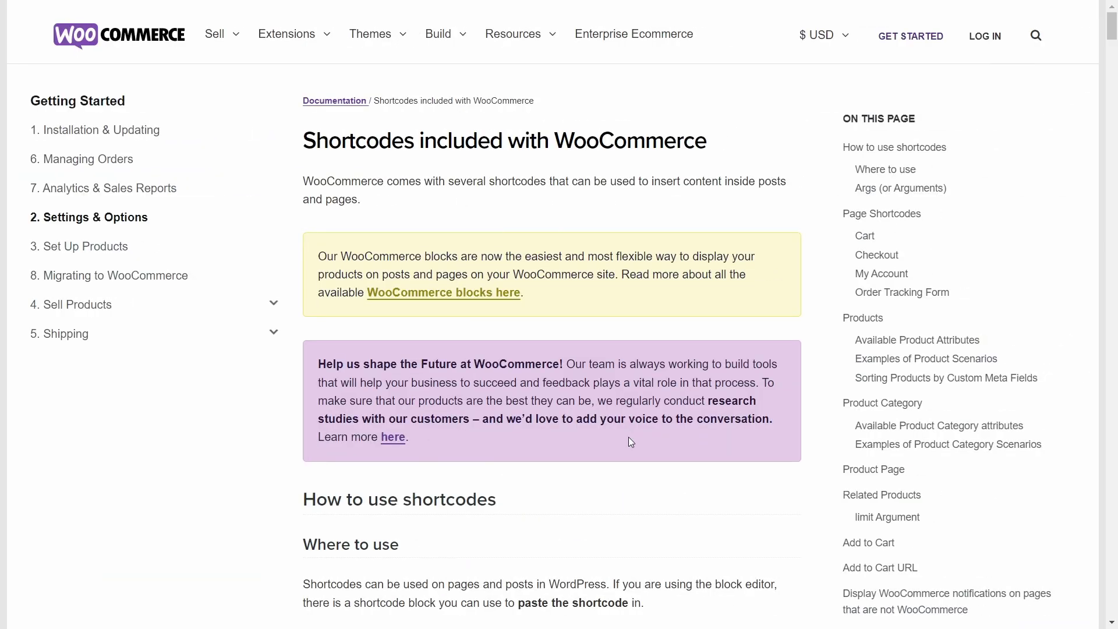
Scroll the shortcodes guide from the intro boxes to the cart, checkout, my account and order tracking shortcodes.
{"action": "scroll", "coordinate": [721, 397], "scroll_direction": "down", "scroll_amount": 1}
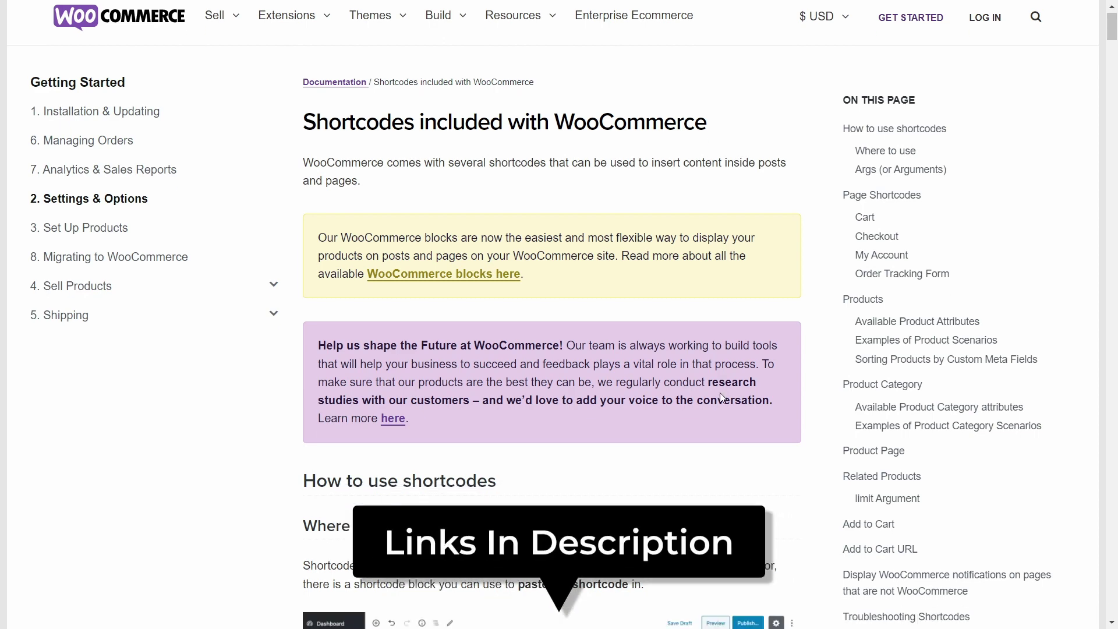
{"action": "scroll", "coordinate": [721, 397], "scroll_direction": "down", "scroll_amount": 8}
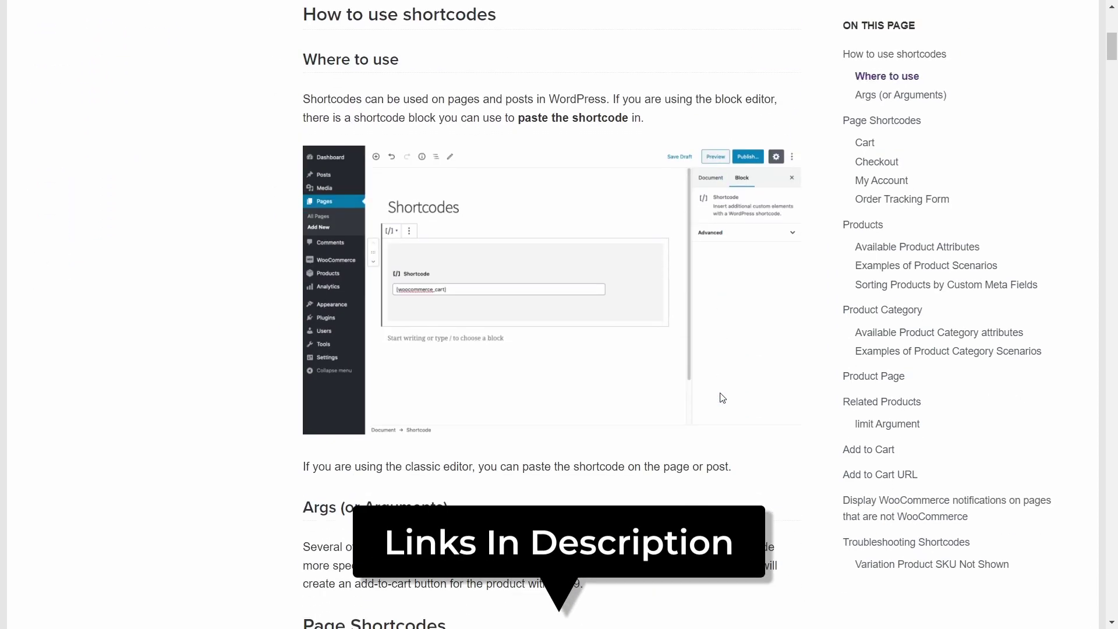
{"action": "scroll", "coordinate": [722, 398], "scroll_direction": "down", "scroll_amount": 4}
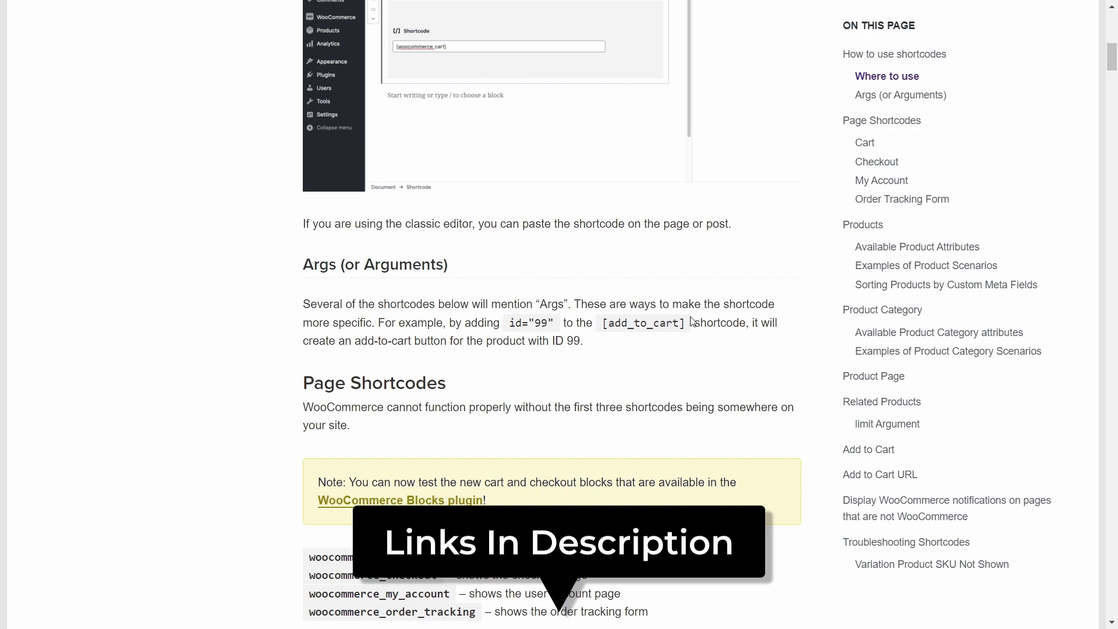
{"action": "scroll", "coordinate": [690, 332], "scroll_direction": "down", "scroll_amount": 2}
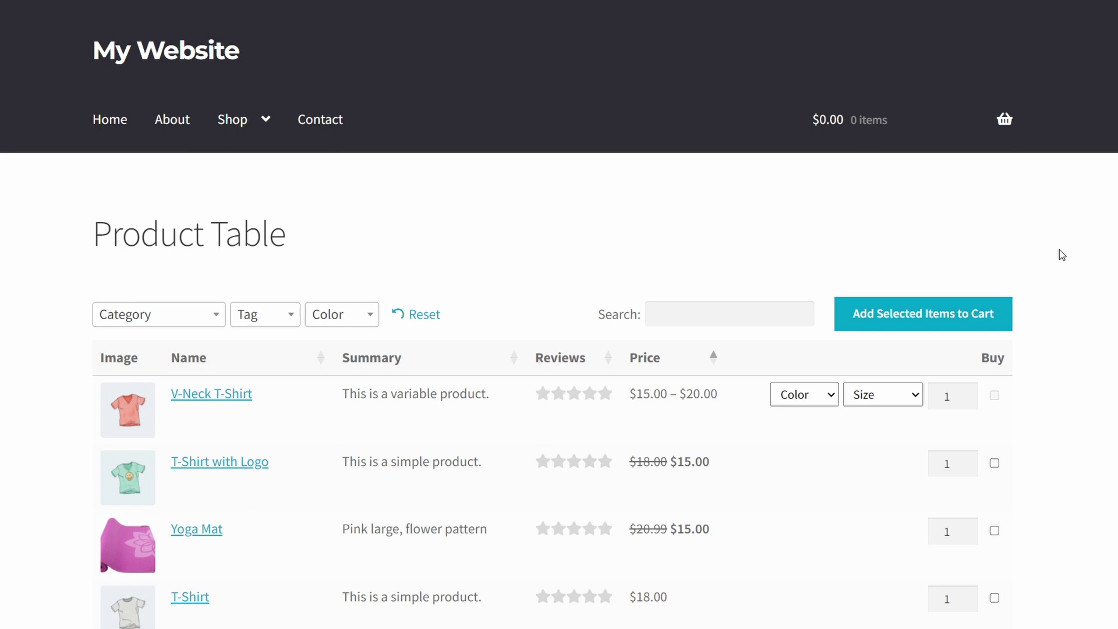
Scroll the Product Table page, then the One Page Checkout demo down to Billing details.
{"action": "scroll", "coordinate": [1072, 247], "scroll_direction": "down", "scroll_amount": 5}
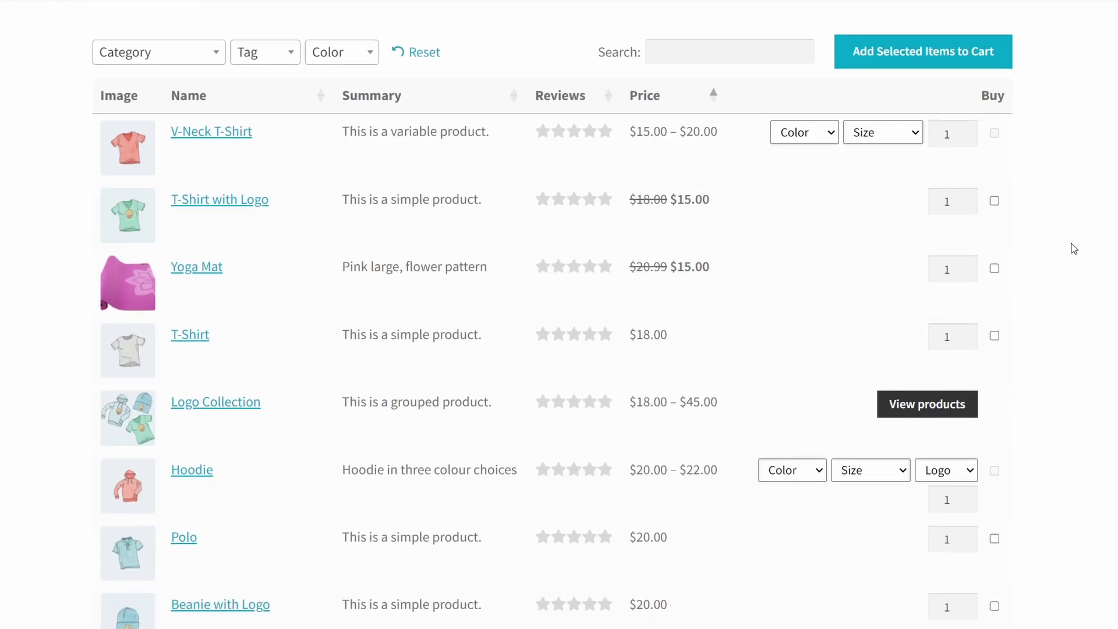
{"action": "scroll", "coordinate": [1073, 249], "scroll_direction": "down", "scroll_amount": 6}
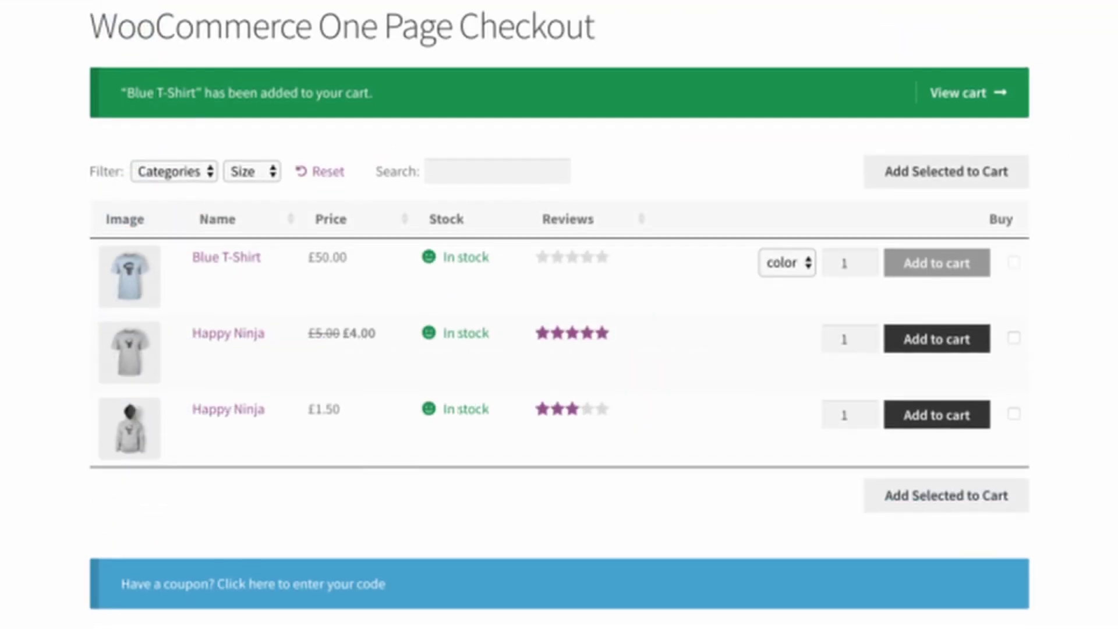
{"action": "scroll", "coordinate": [559, 314], "scroll_direction": "down", "scroll_amount": 3}
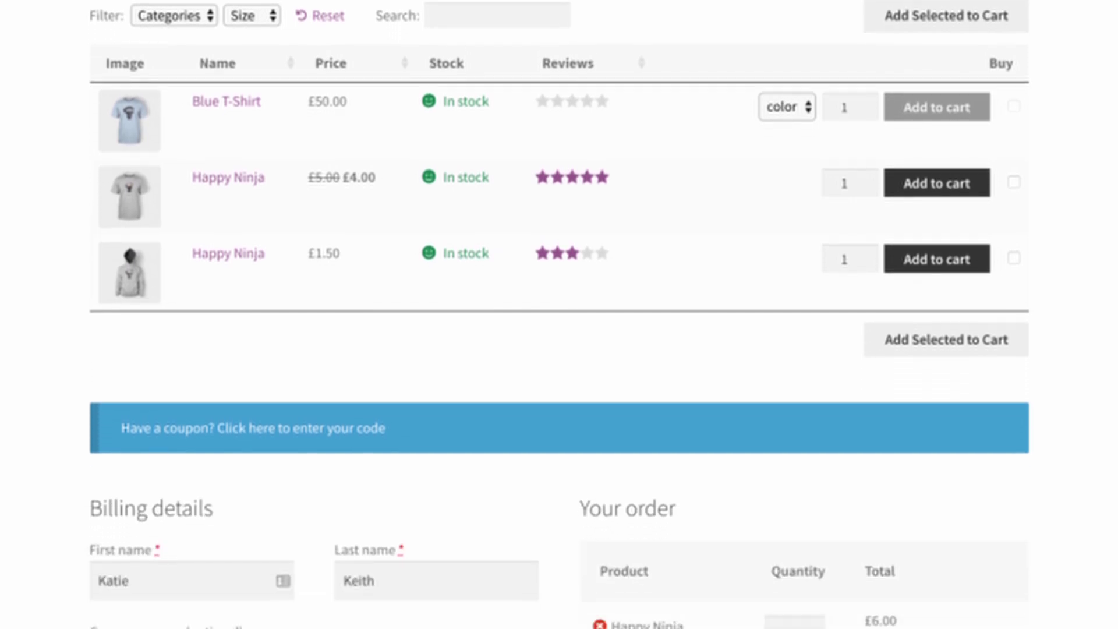
{"action": "scroll", "coordinate": [559, 314], "scroll_direction": "down", "scroll_amount": 8}
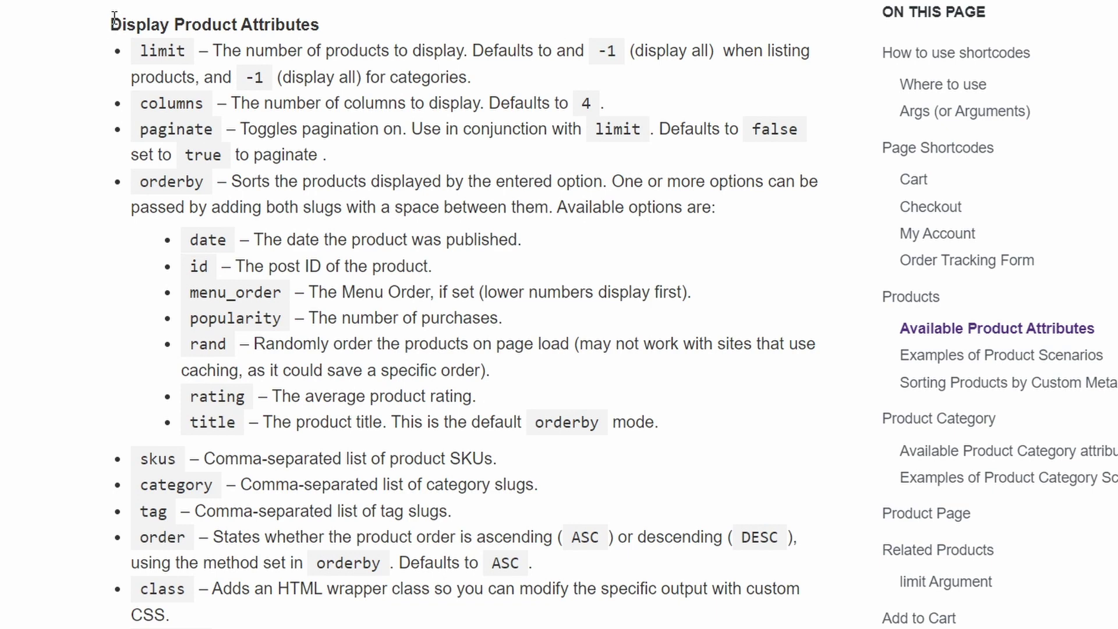
Highlight the Display Product Attributes option list, then clear the selection.
{"action": "left_click_drag", "start_coordinate": [111, 22], "coordinate": [650, 628]}
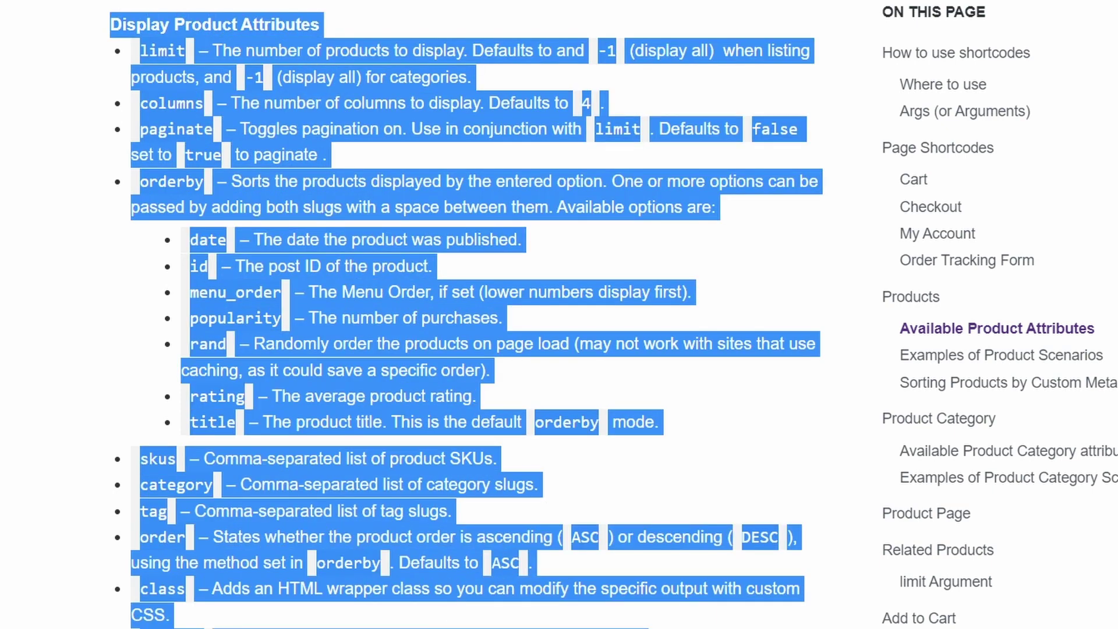
{"action": "left_click", "coordinate": [650, 628]}
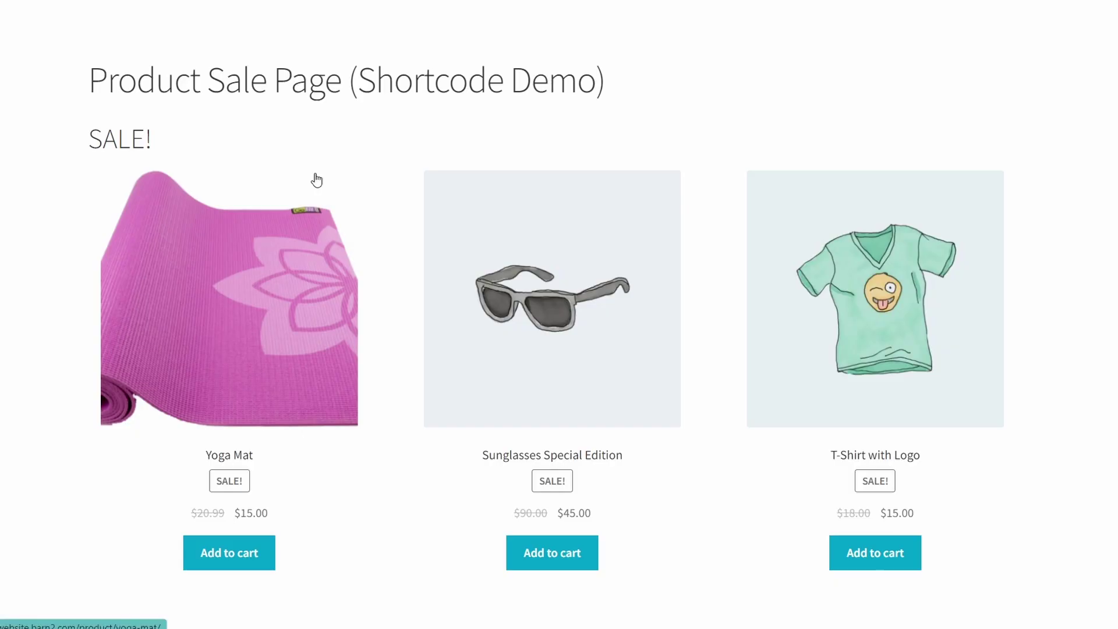
Scroll the Product Sale Page past Shop by Category to the Clothing Category products.
{"action": "scroll", "coordinate": [324, 285], "scroll_direction": "down", "scroll_amount": 15}
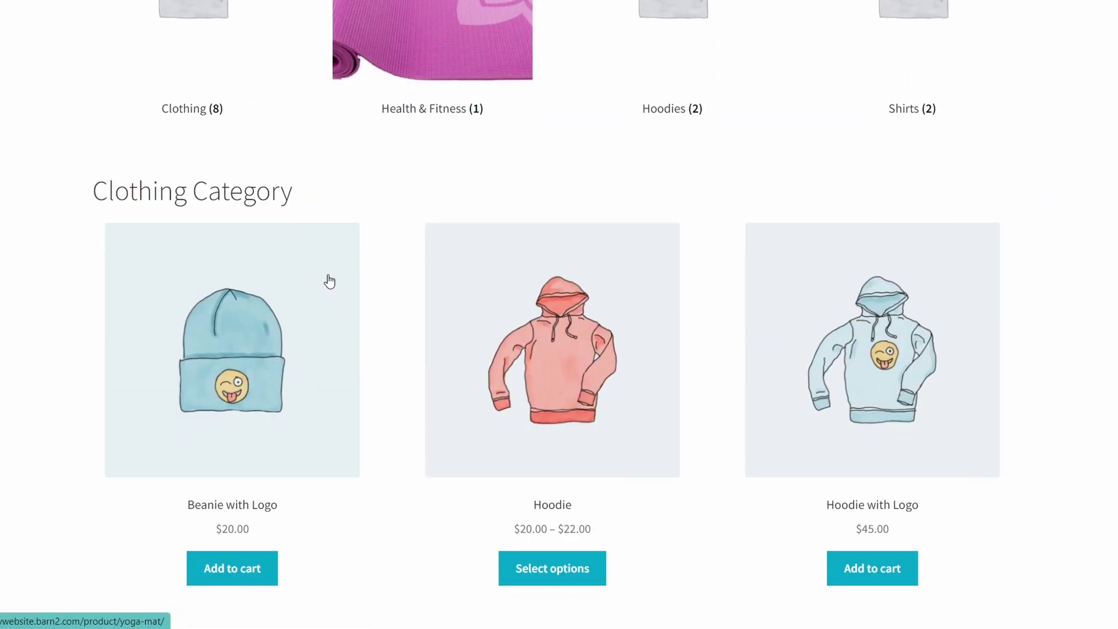
Set orderby="popularity" in the Clothing Category shortcode and update the page.
{"action": "scroll", "coordinate": [328, 281], "scroll_direction": "down", "scroll_amount": 2}
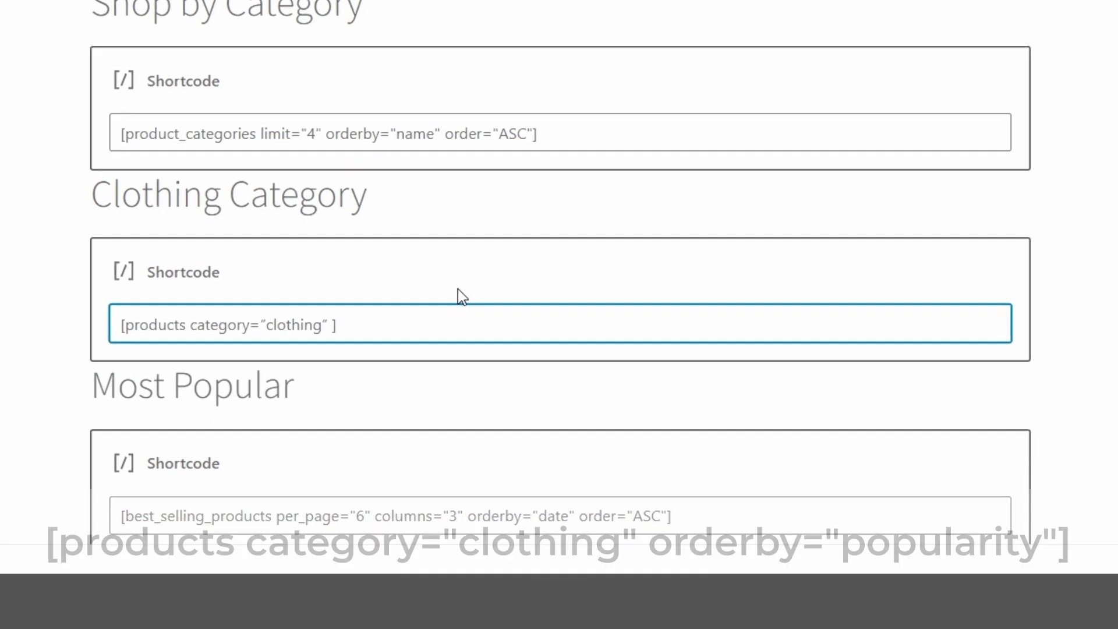
{"action": "type", "text": "orderby=popularity"}
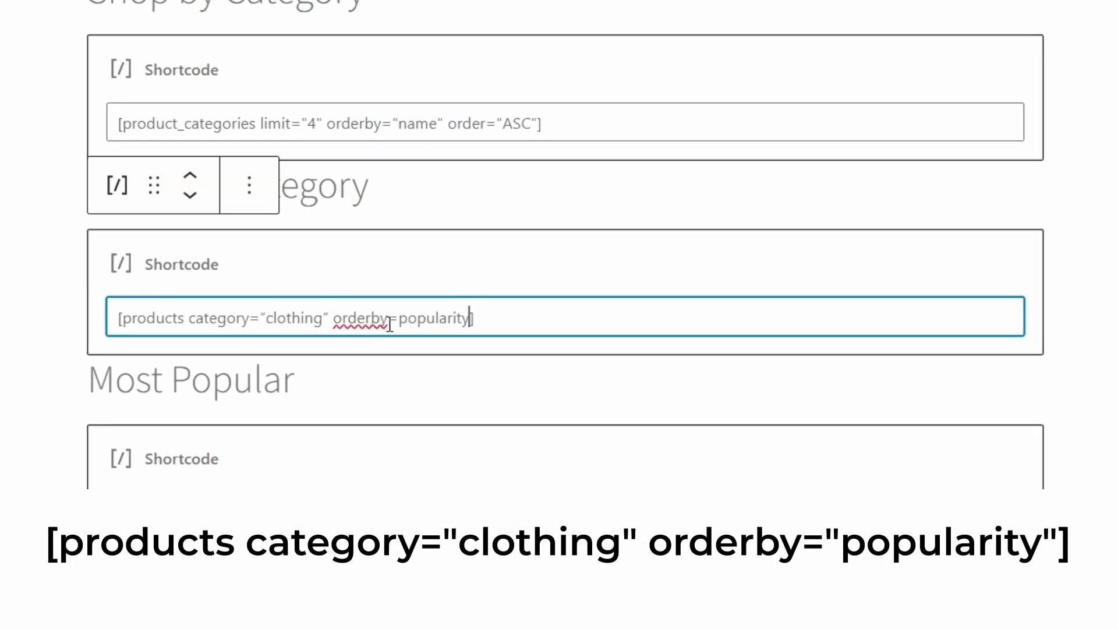
{"action": "left_click", "coordinate": [399, 321]}
{"action": "type", "text": "\""}
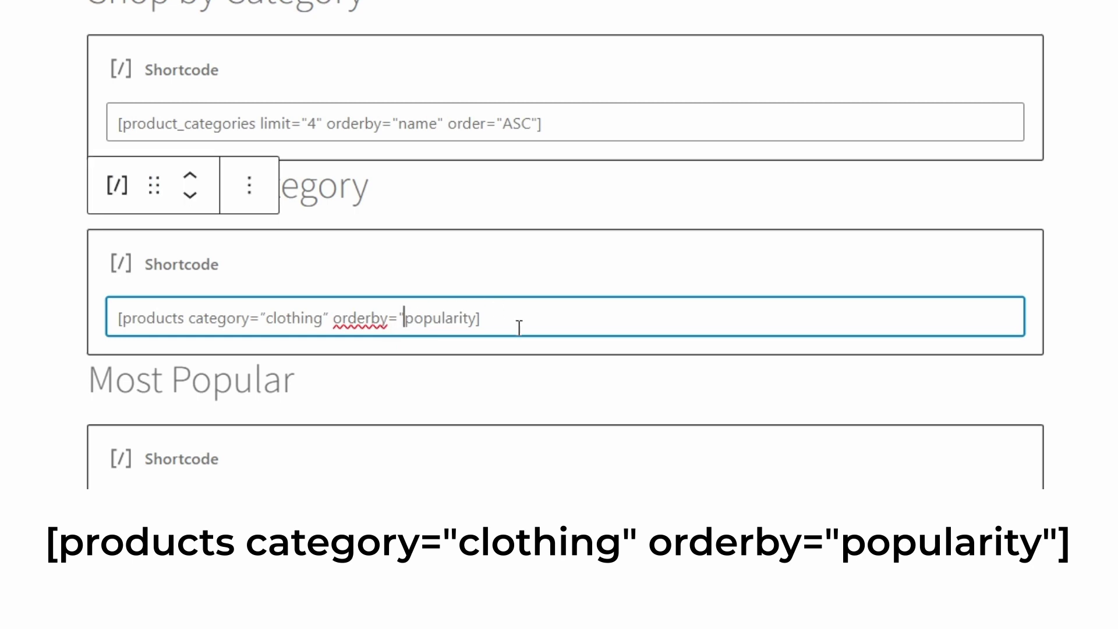
{"action": "left_click", "coordinate": [476, 322]}
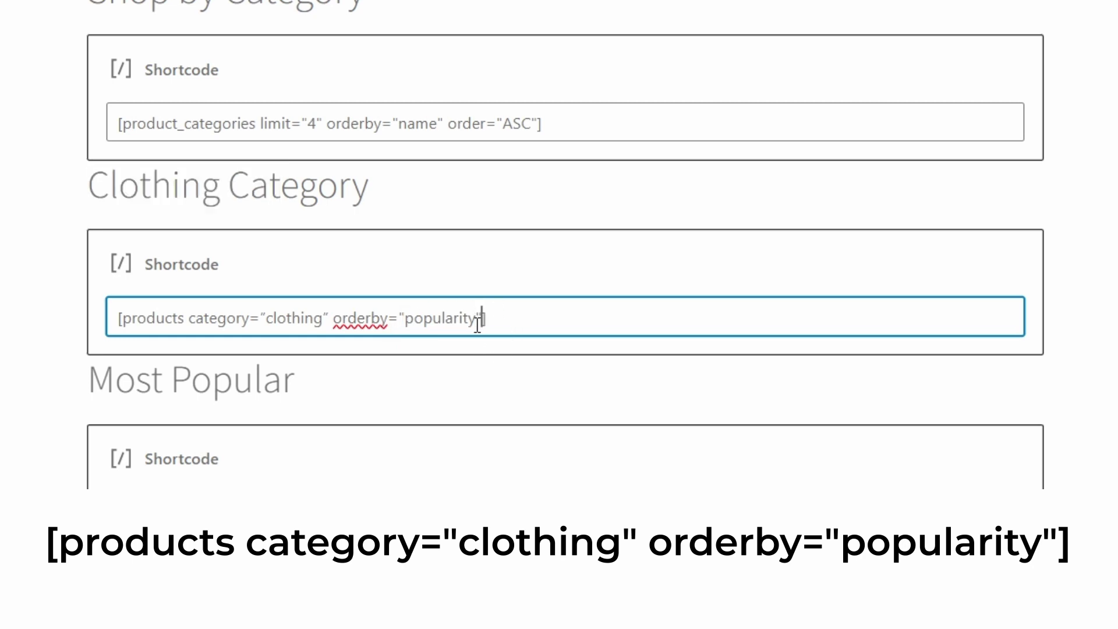
{"action": "type", "text": "\""}
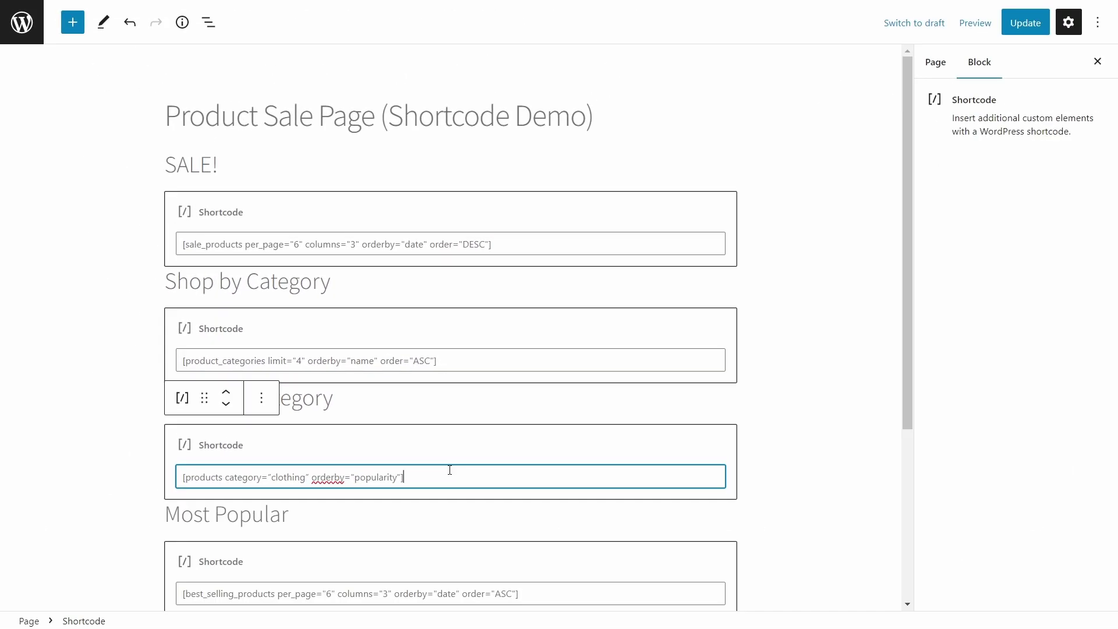
{"action": "left_click", "coordinate": [1027, 24]}
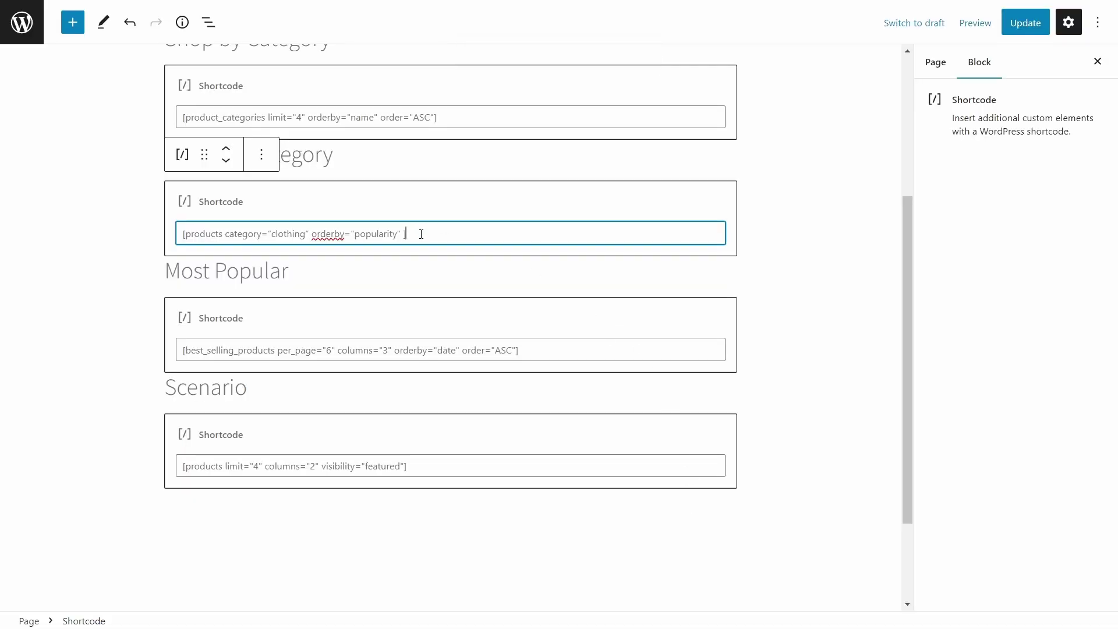
Add columns="4" before orderby in the Clothing Category shortcode and save.
{"action": "left_click", "coordinate": [120, 234]}
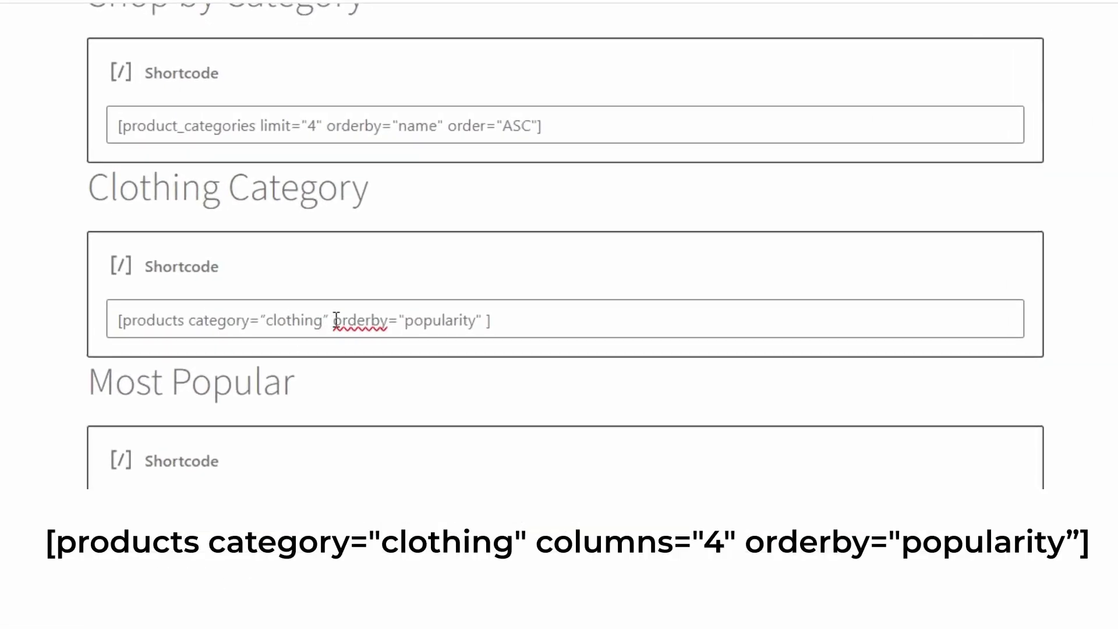
{"action": "left_click", "coordinate": [334, 322]}
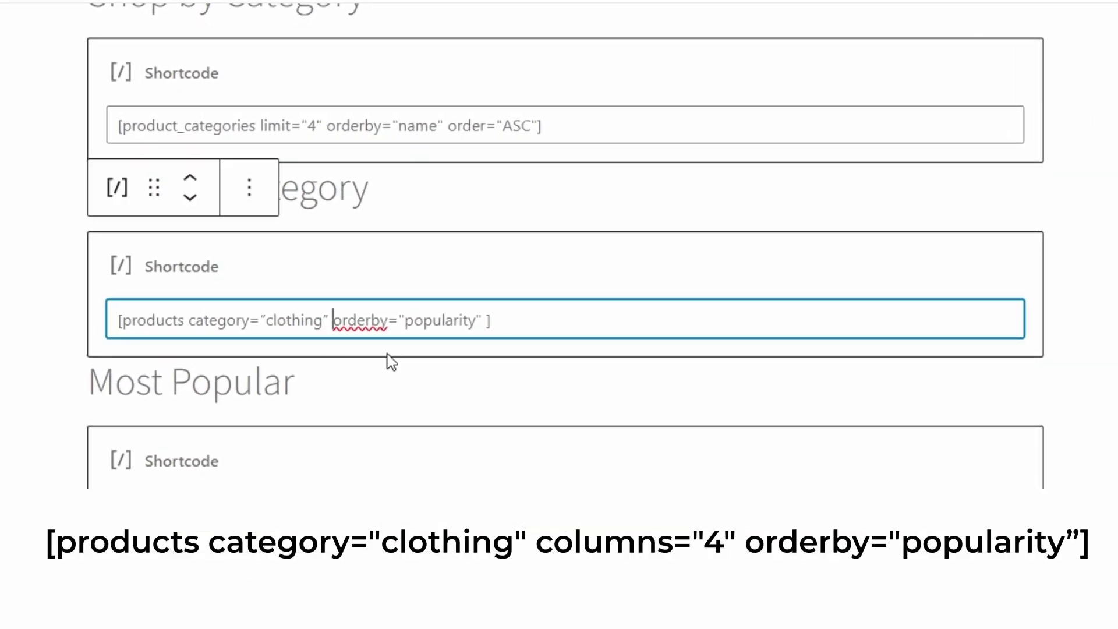
{"action": "type", "text": "columns=\"4\""}
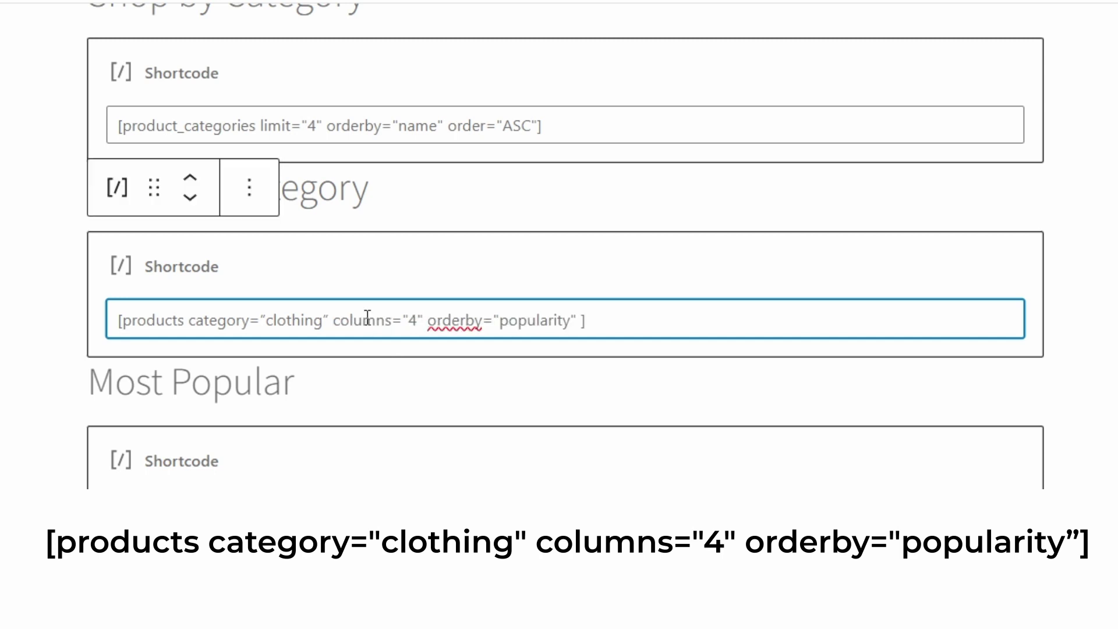
{"action": "double_click", "coordinate": [415, 320]}
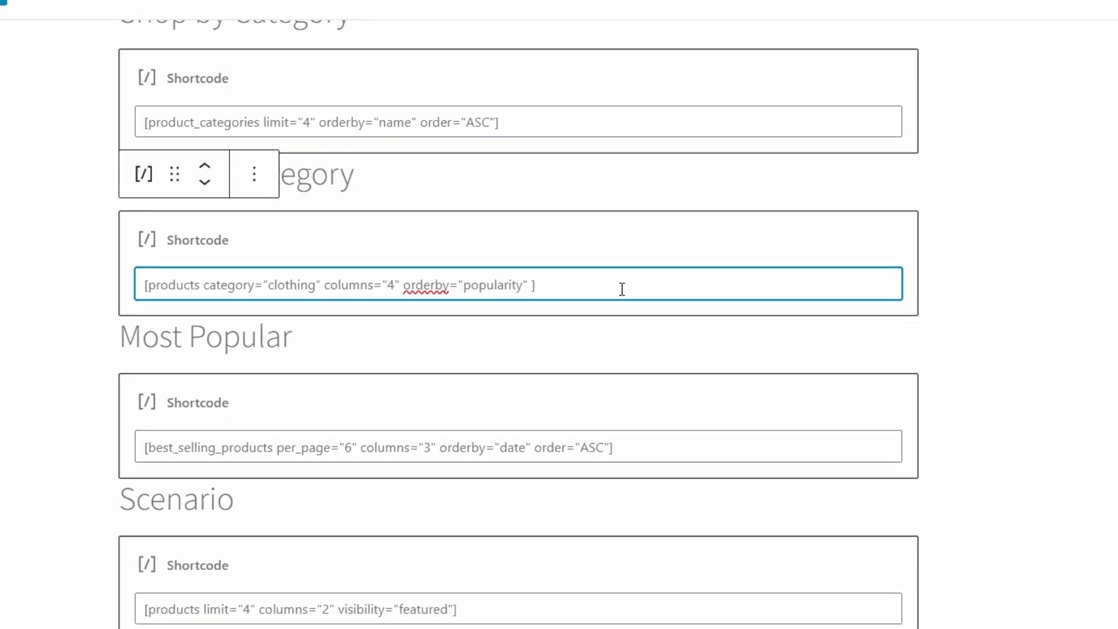
{"action": "key", "text": "ctrl+s"}
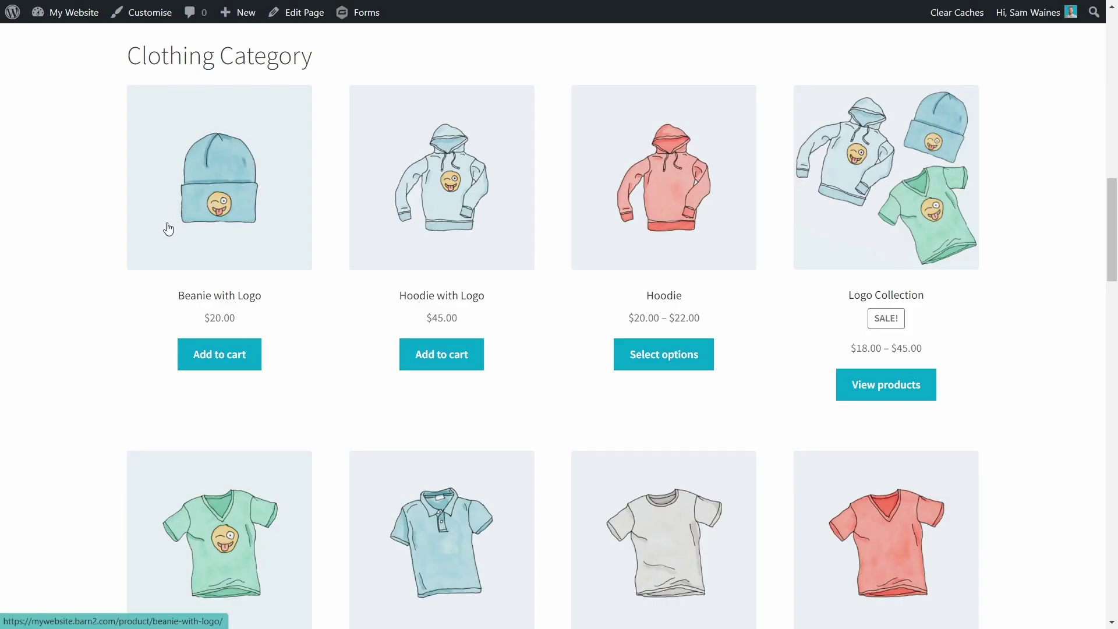
{"action": "scroll", "coordinate": [166, 227], "scroll_direction": "down", "scroll_amount": 5}
{"action": "scroll", "coordinate": [165, 227], "scroll_direction": "up", "scroll_amount": 5}
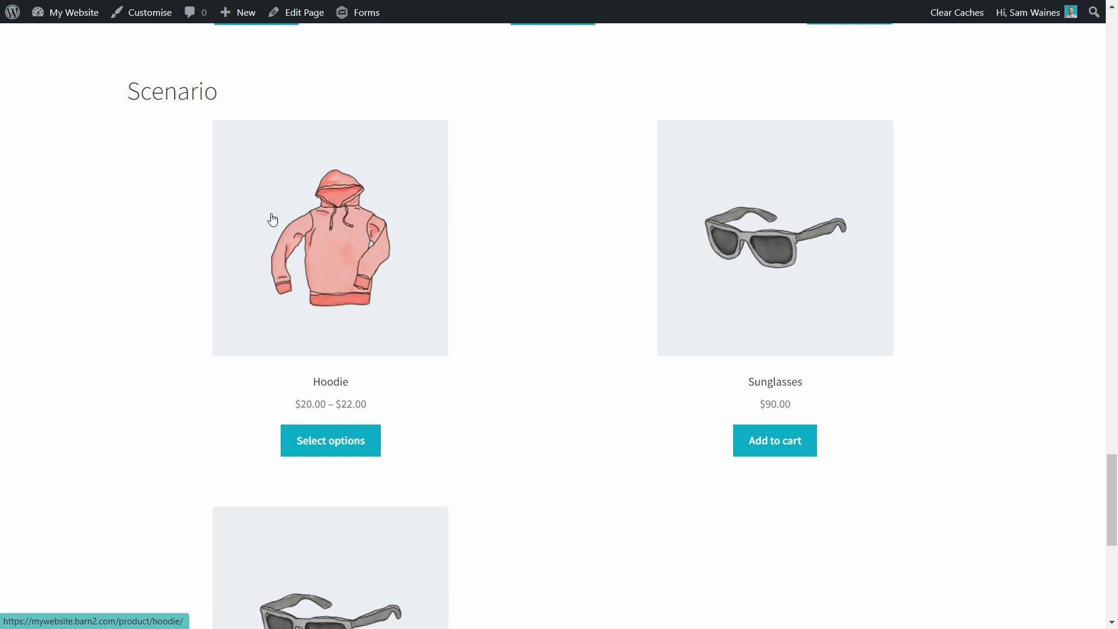
{"action": "scroll", "coordinate": [926, 387], "scroll_direction": "down", "scroll_amount": 2}
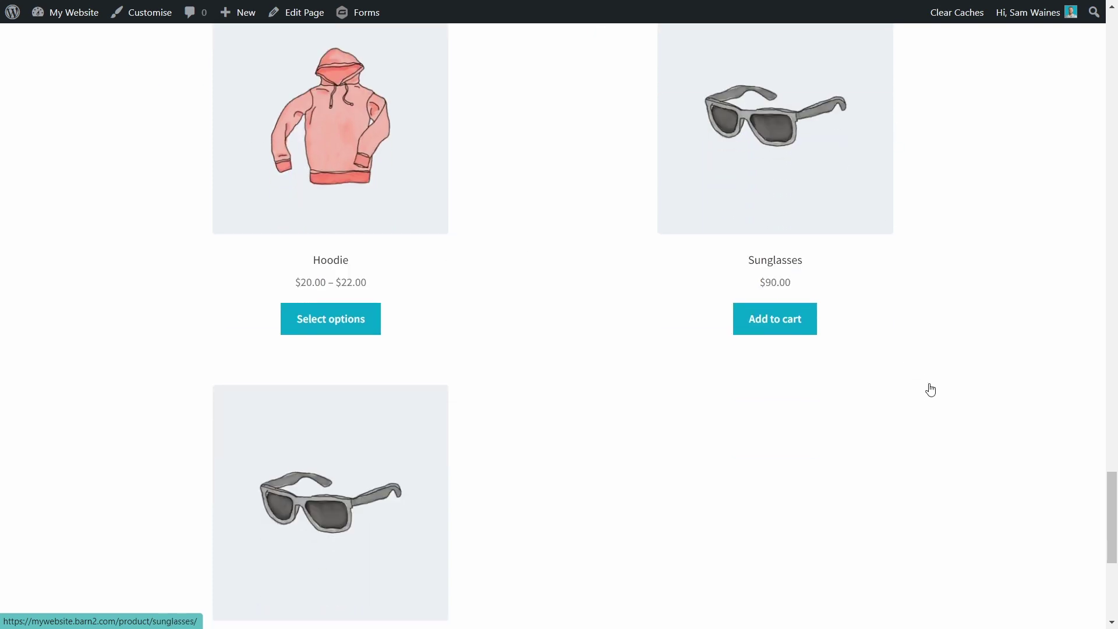
{"action": "scroll", "coordinate": [431, 466], "scroll_direction": "down", "scroll_amount": 4}
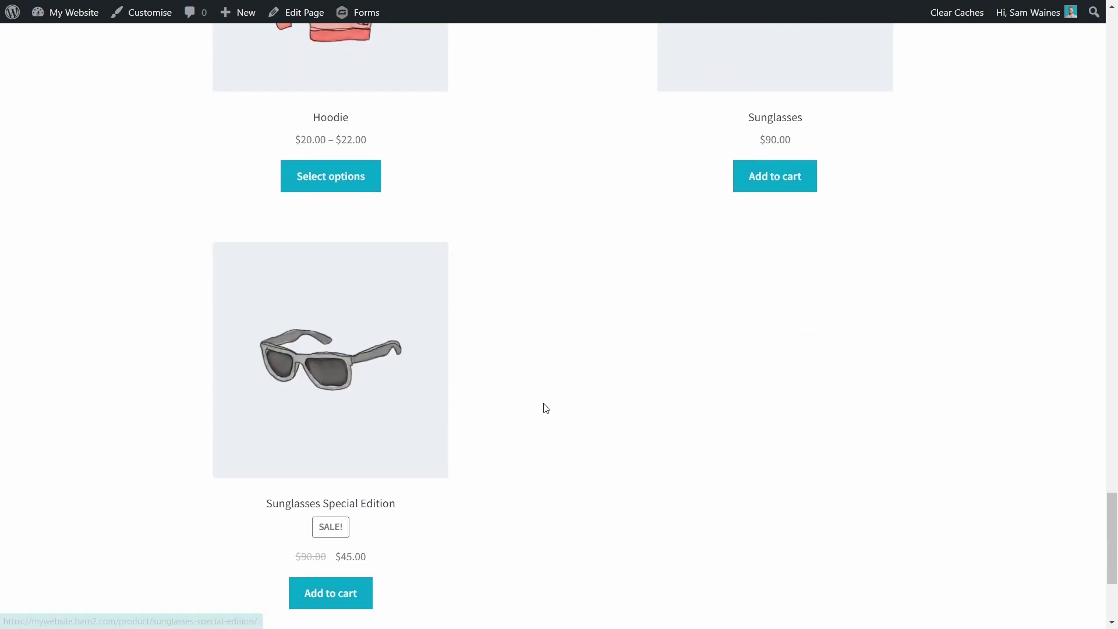
{"action": "scroll", "coordinate": [611, 317], "scroll_direction": "up", "scroll_amount": 8}
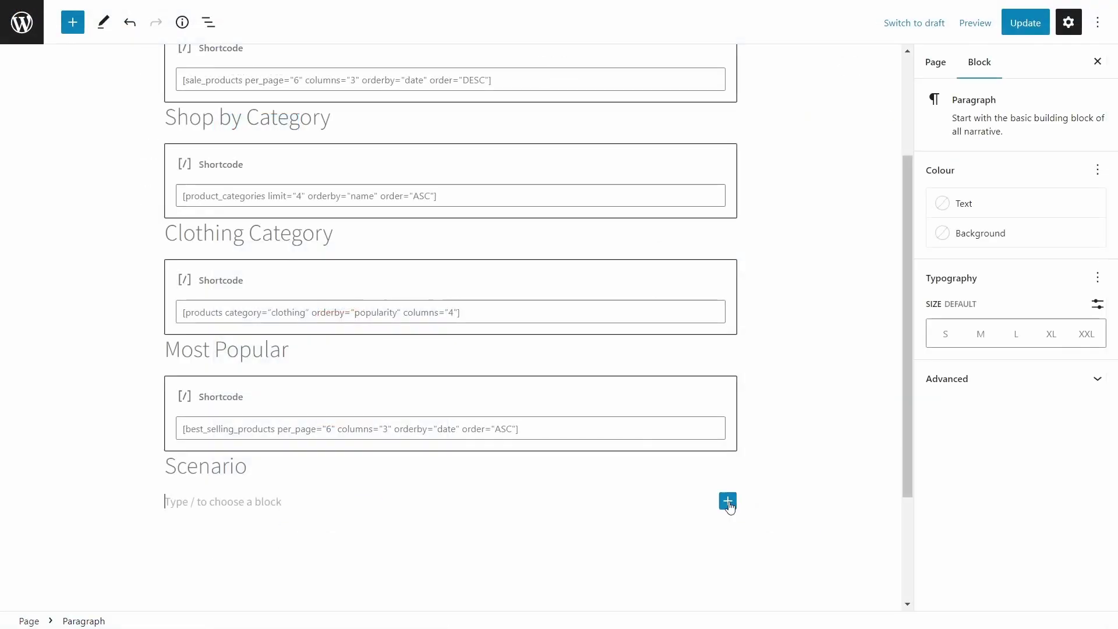
Add a Shortcode block under Scenario with [products limit="4" columns="2" visibility="featured"] and update the page.
{"action": "left_click", "coordinate": [728, 502]}
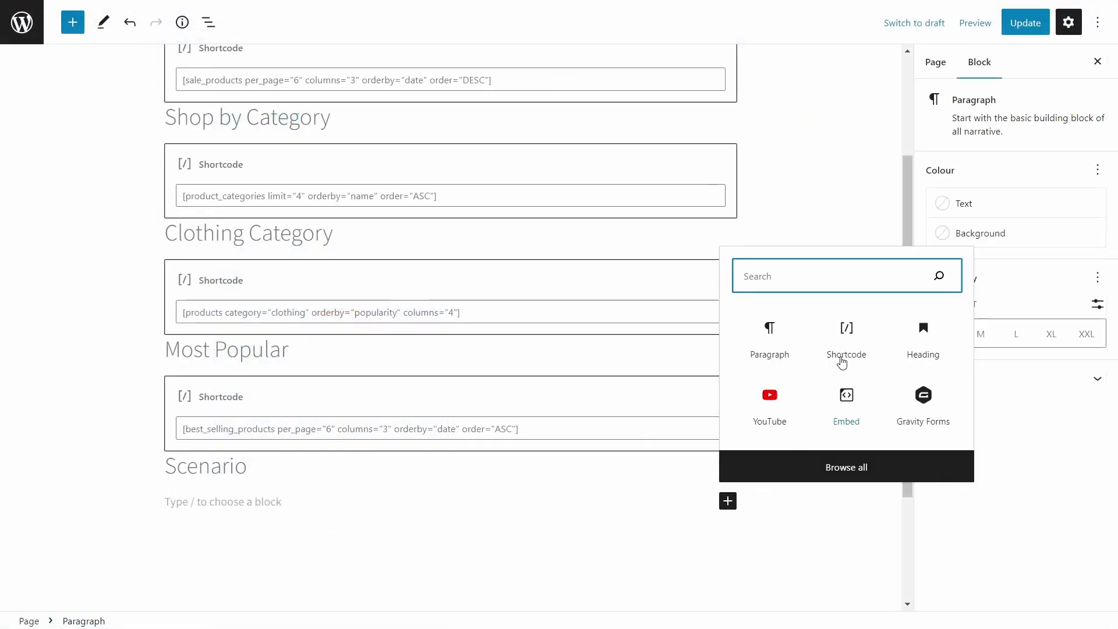
{"action": "left_click", "coordinate": [850, 338]}
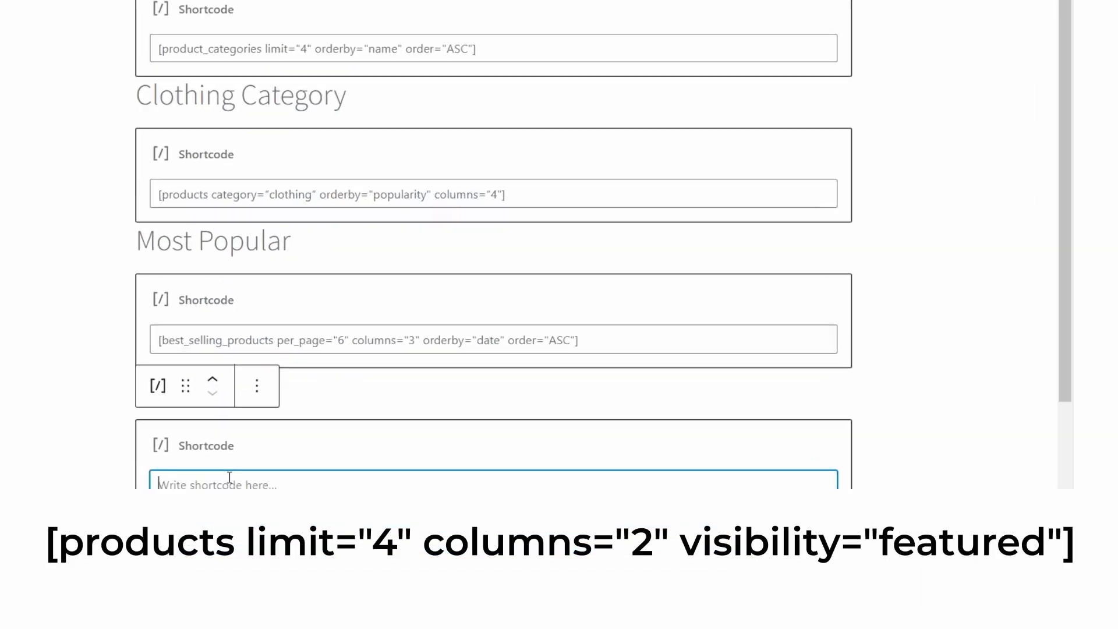
{"action": "type", "text": "[products limit=\"4\" columns=\"2\" visibility=\"featured\" ]"}
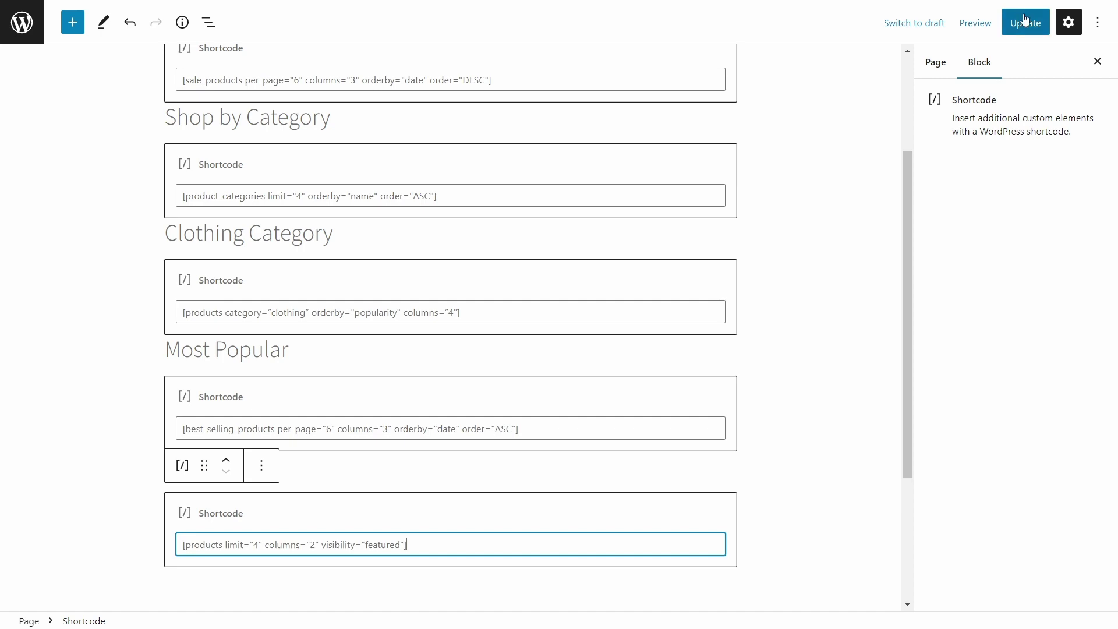
{"action": "left_click", "coordinate": [1025, 22]}
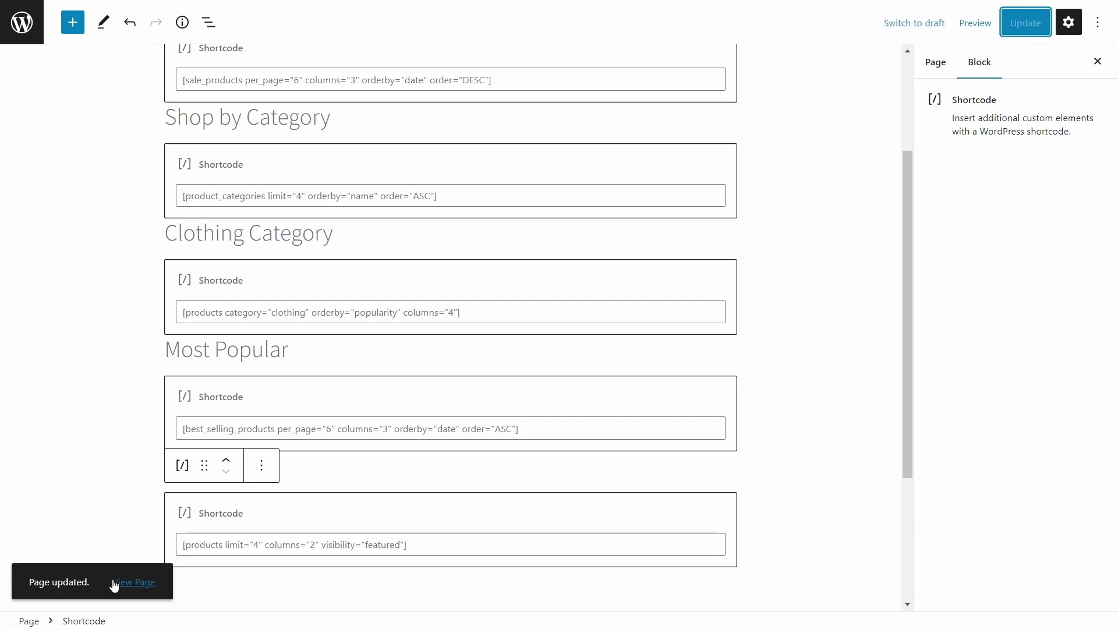
{"action": "left_click", "coordinate": [117, 581]}
Scroll the live Product Sale Page down to the featured products under Scenario.
{"action": "scroll", "coordinate": [384, 404], "scroll_direction": "down", "scroll_amount": 10}
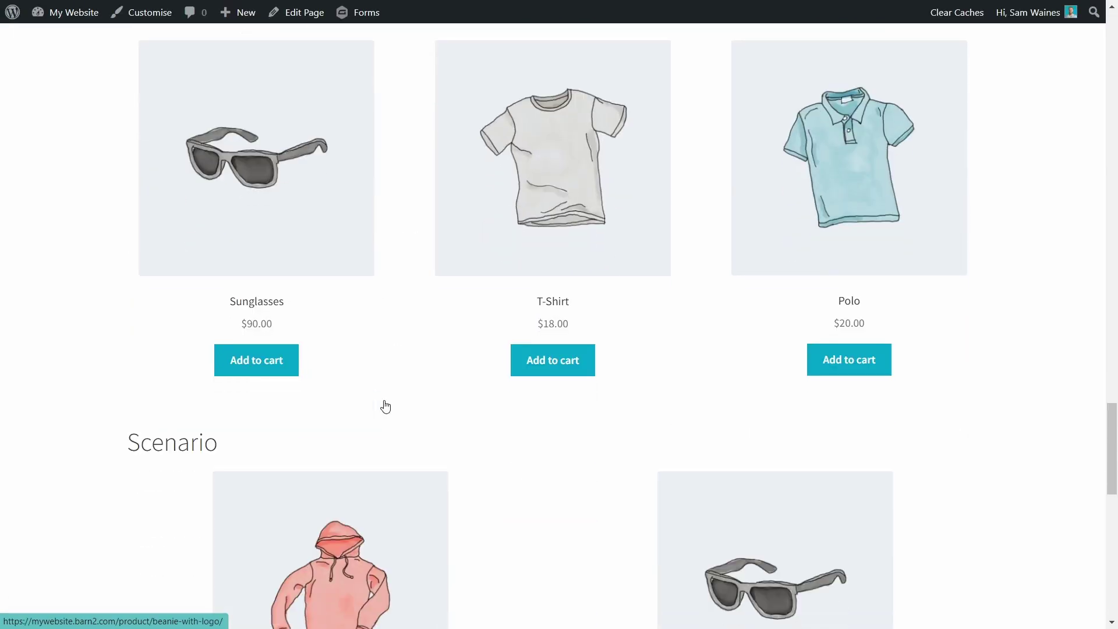
{"action": "scroll", "coordinate": [225, 276], "scroll_direction": "down", "scroll_amount": 2}
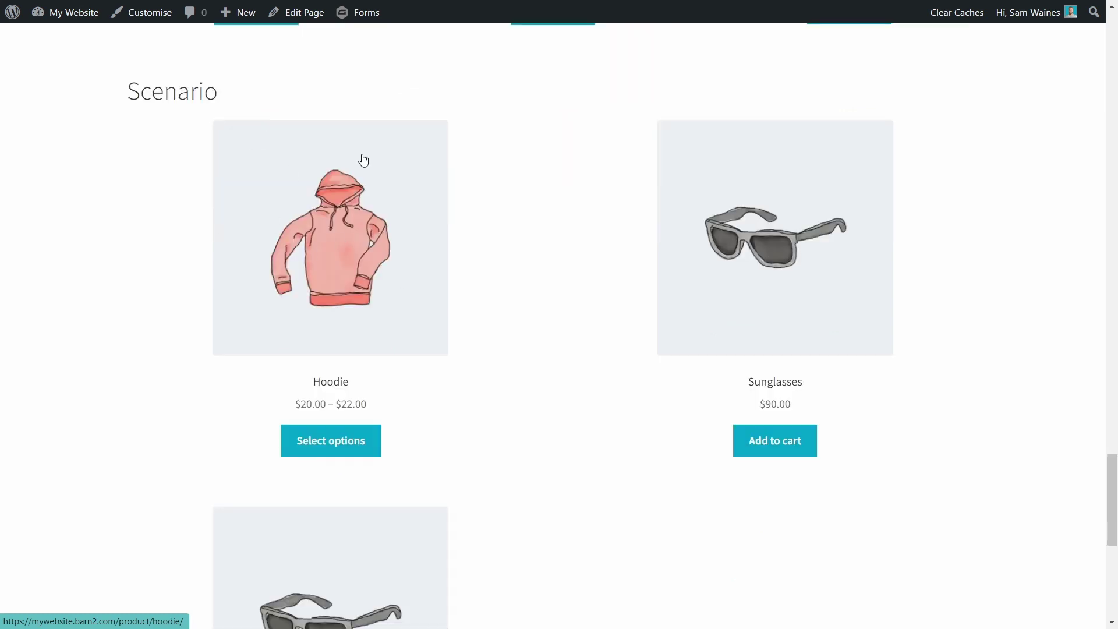
{"action": "scroll", "coordinate": [926, 384], "scroll_direction": "down", "scroll_amount": 2}
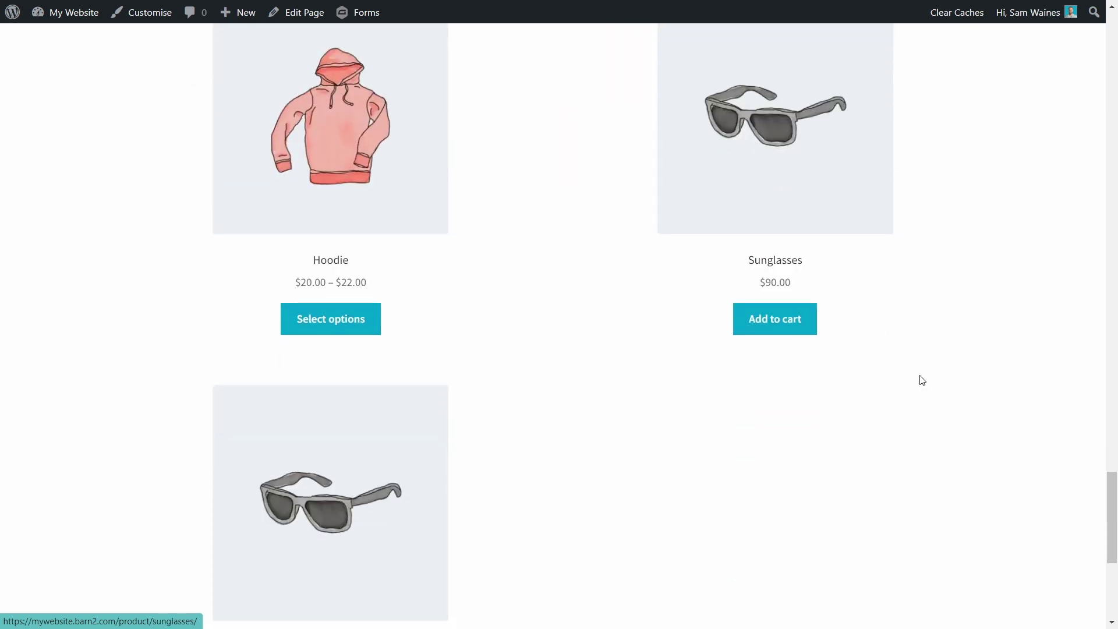
{"action": "scroll", "coordinate": [495, 390], "scroll_direction": "down", "scroll_amount": 2}
{"action": "scroll", "coordinate": [554, 396], "scroll_direction": "down", "scroll_amount": 2}
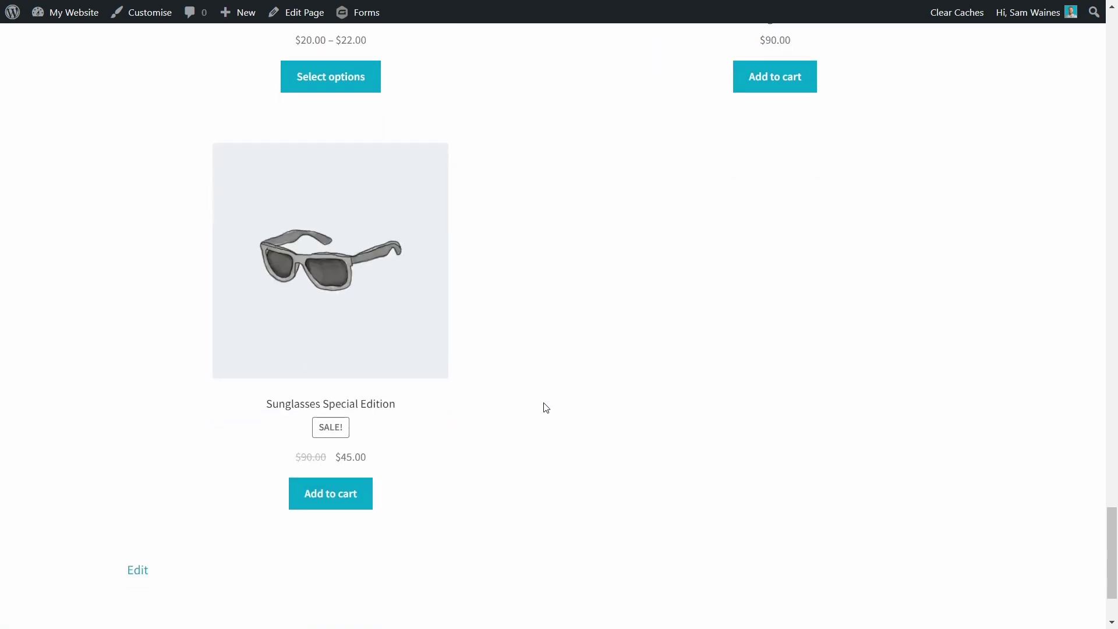
{"action": "scroll", "coordinate": [613, 320], "scroll_direction": "up", "scroll_amount": 8}
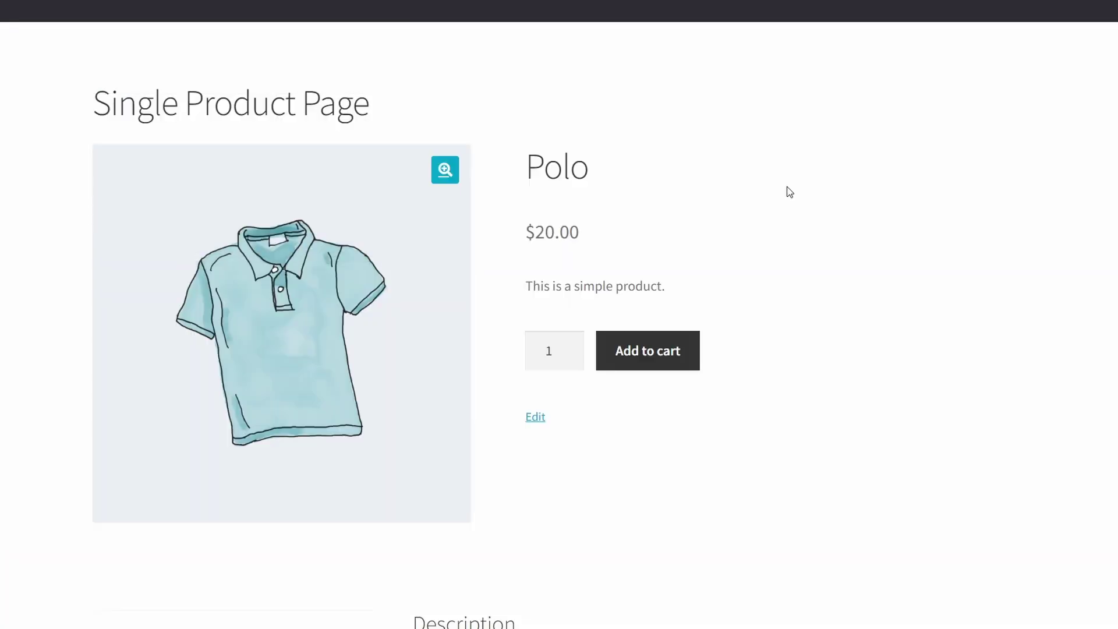
{"action": "mouse_move", "coordinate": [234, 327]}
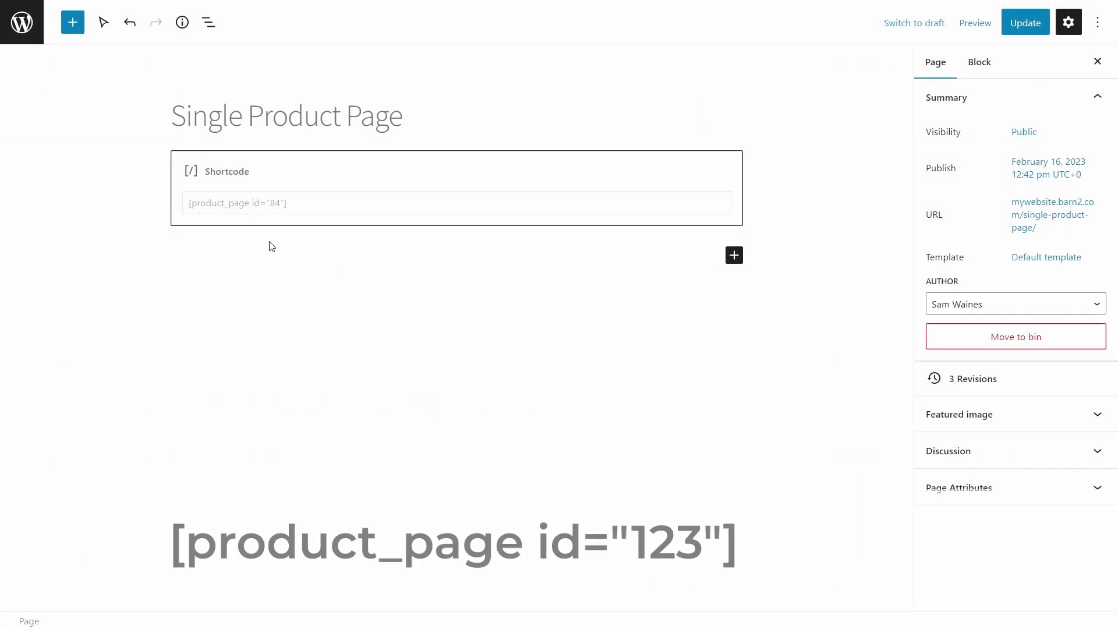
{"action": "left_click", "coordinate": [304, 201]}
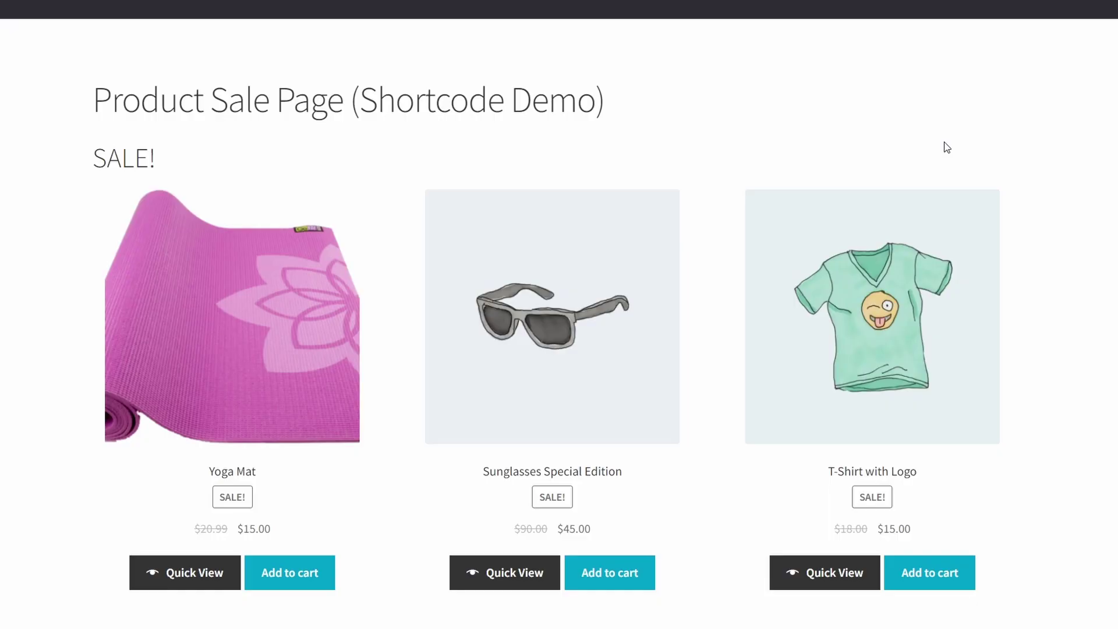
Preview the Yoga Mat in Quick View, then add a Red, Medium Variable Product to the cart.
{"action": "left_click", "coordinate": [208, 575]}
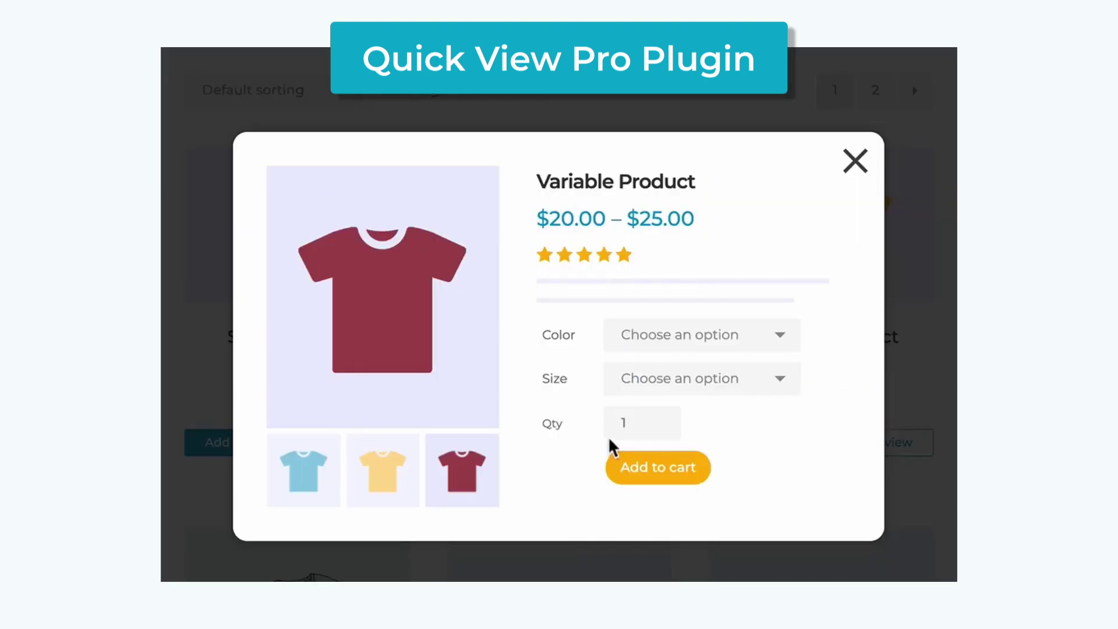
{"action": "left_click", "coordinate": [661, 336]}
{"action": "left_click", "coordinate": [650, 369]}
{"action": "left_click", "coordinate": [643, 377]}
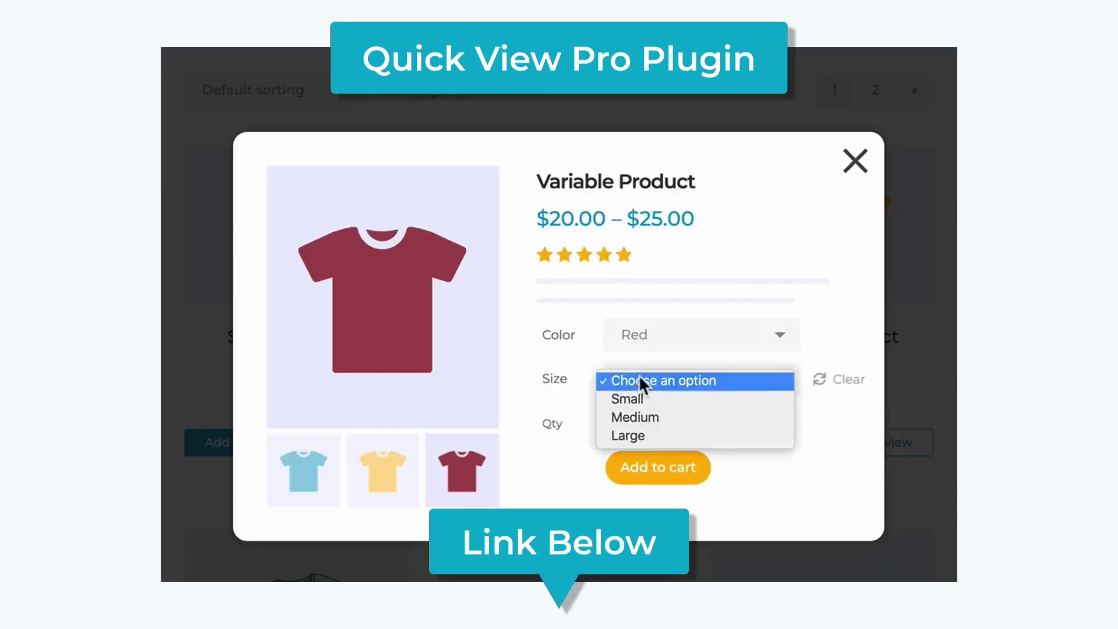
{"action": "left_click", "coordinate": [638, 415]}
{"action": "left_click", "coordinate": [641, 496]}
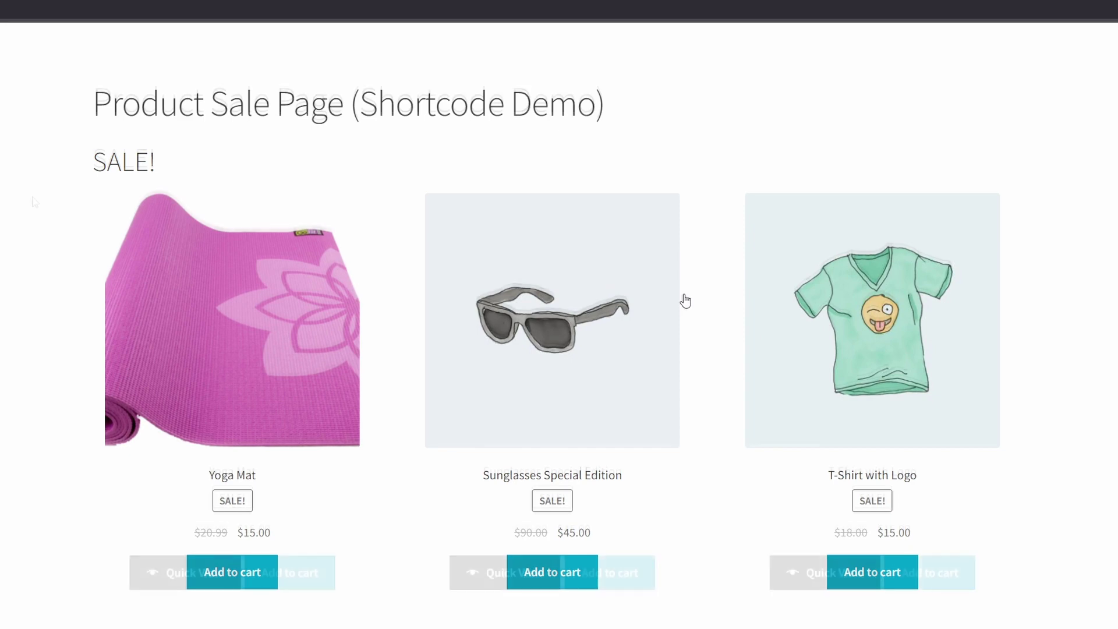
Preview the Beanie with Logo and then the Logo Collection in Quick View, closing each popup.
{"action": "scroll", "coordinate": [149, 459], "scroll_direction": "down", "scroll_amount": 6}
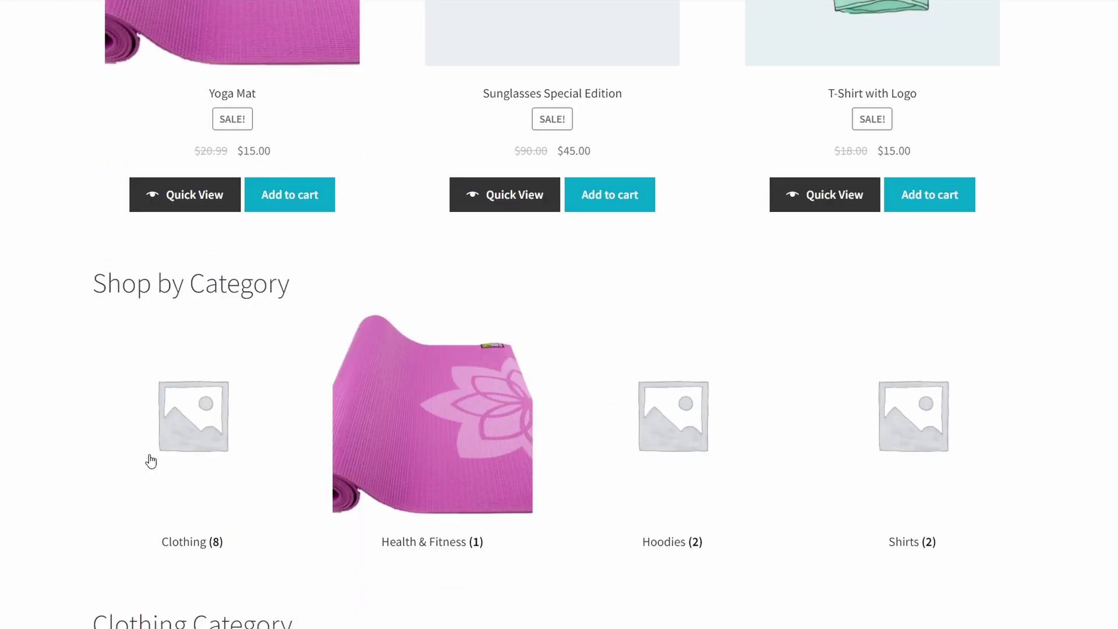
{"action": "scroll", "coordinate": [150, 460], "scroll_direction": "down", "scroll_amount": 9}
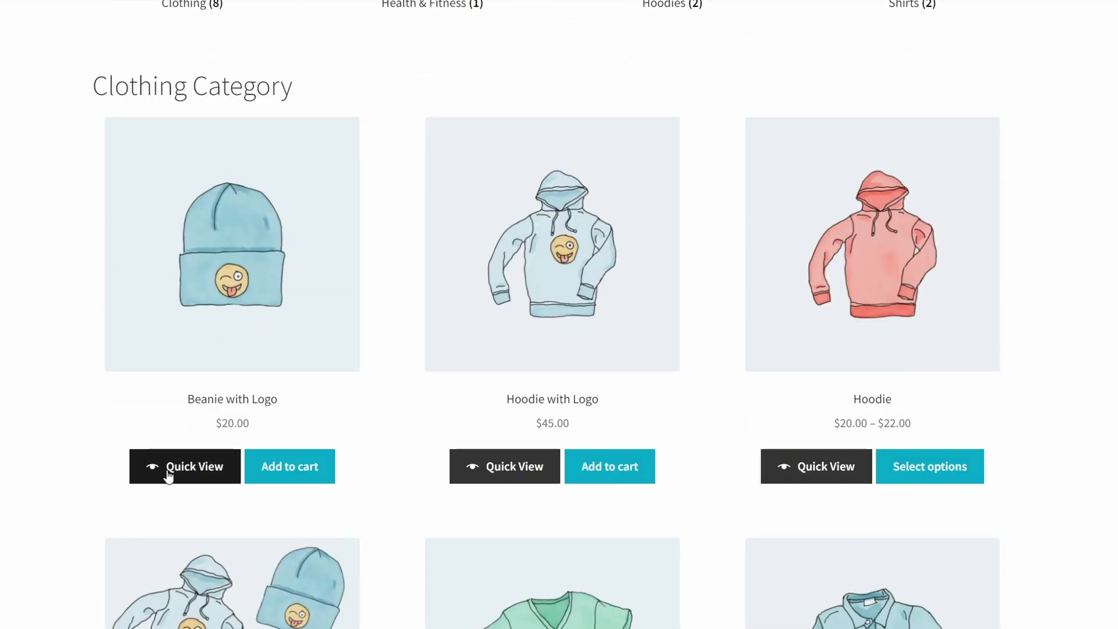
{"action": "left_click", "coordinate": [168, 470]}
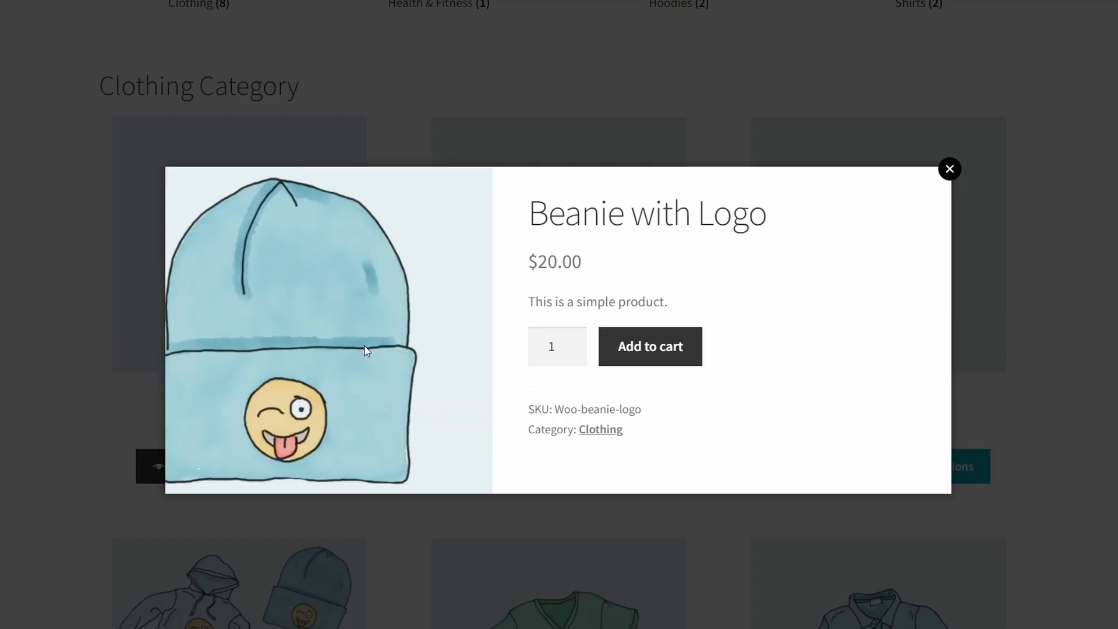
{"action": "left_click", "coordinate": [953, 176]}
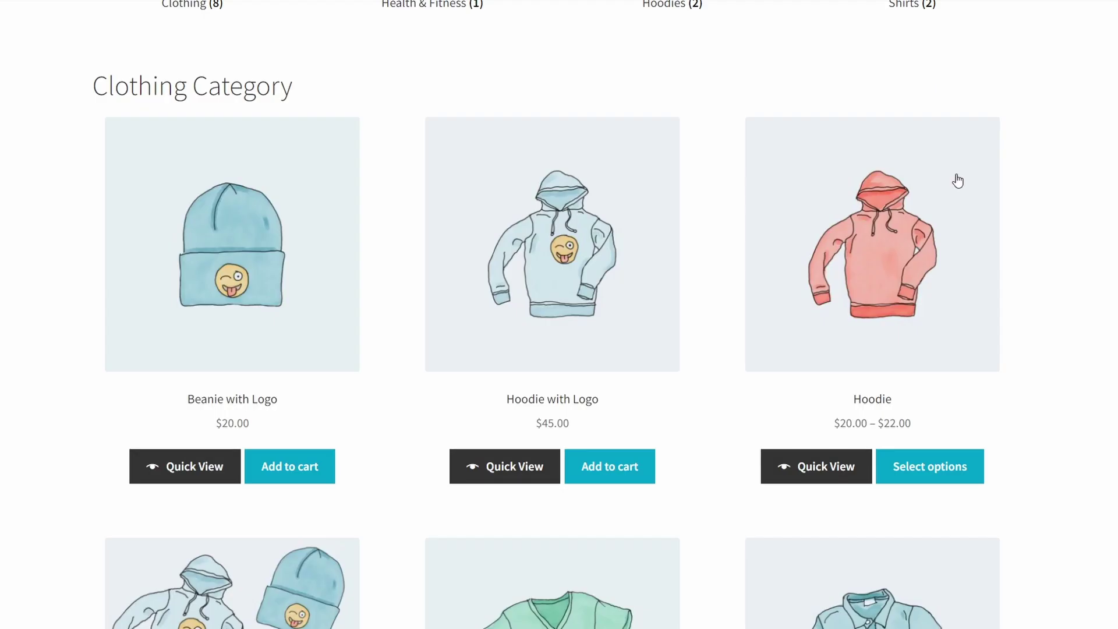
{"action": "scroll", "coordinate": [718, 353], "scroll_direction": "down", "scroll_amount": 9}
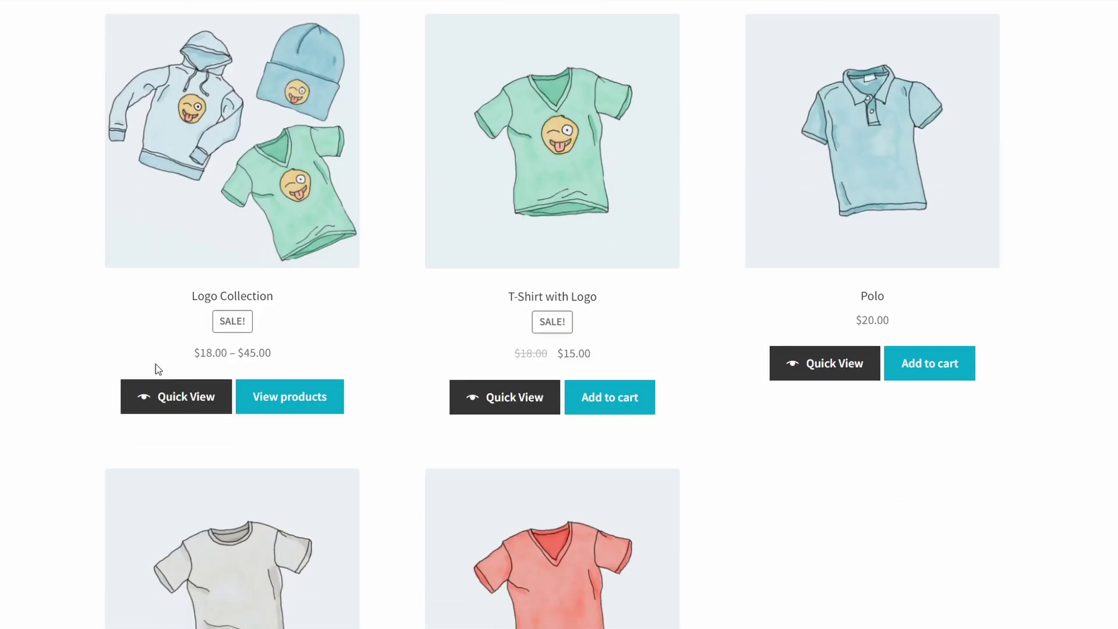
{"action": "left_click", "coordinate": [169, 399]}
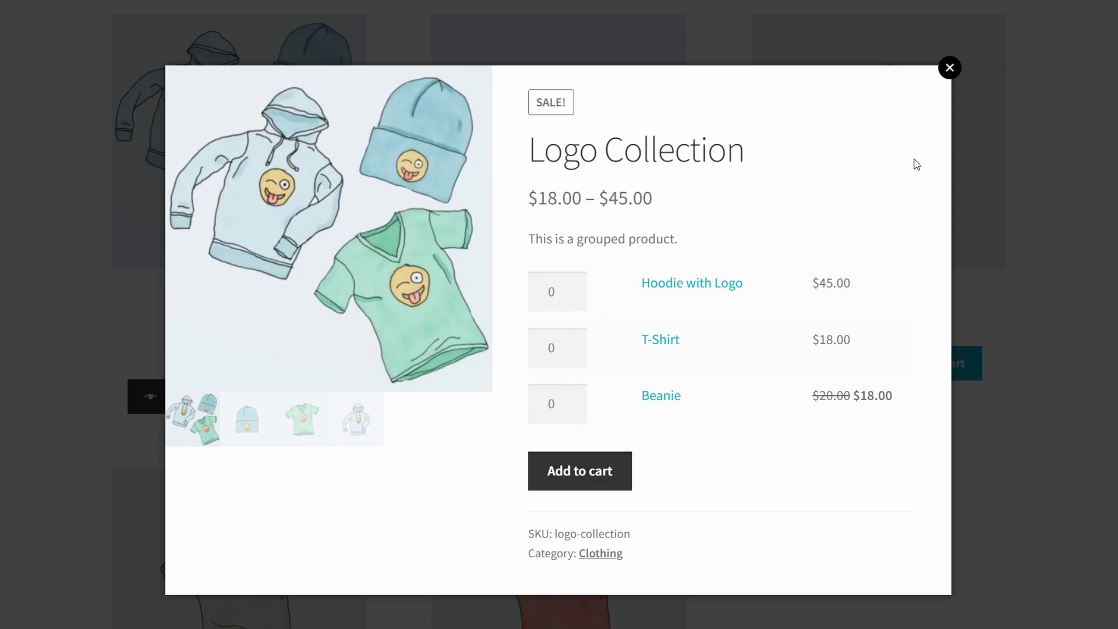
{"action": "left_click", "coordinate": [949, 68]}
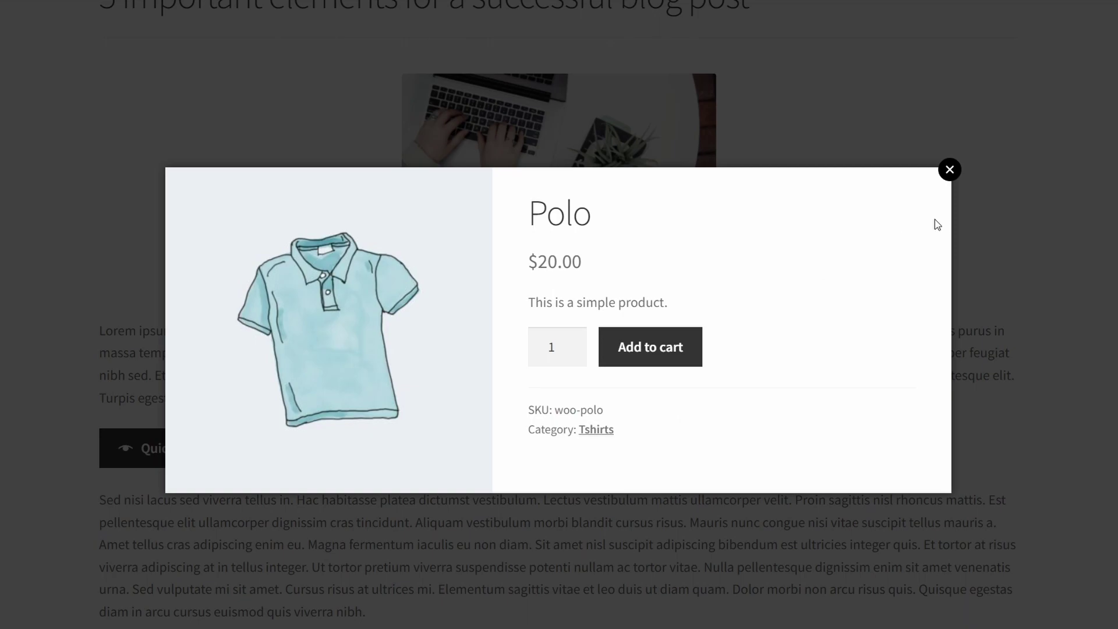
Close the Polo Quick View popup to return to the blog post.
{"action": "left_click", "coordinate": [950, 170]}
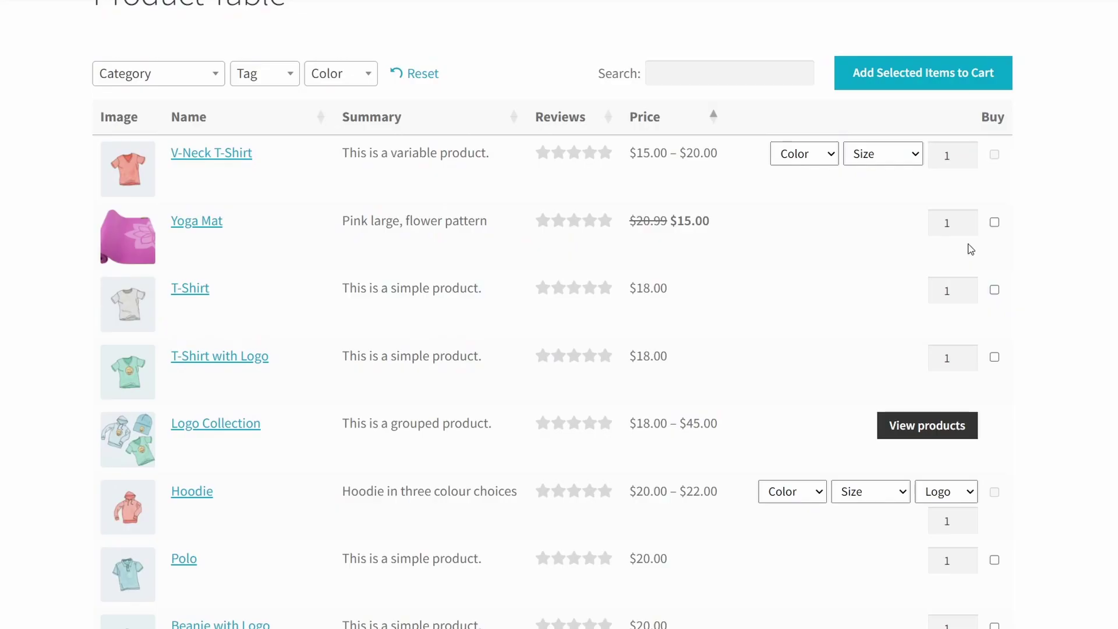
Set the T-Shirt quantity to 3 and the T-Shirt with Logo quantity to 5.
{"action": "left_click", "coordinate": [967, 286]}
{"action": "left_click", "coordinate": [967, 287]}
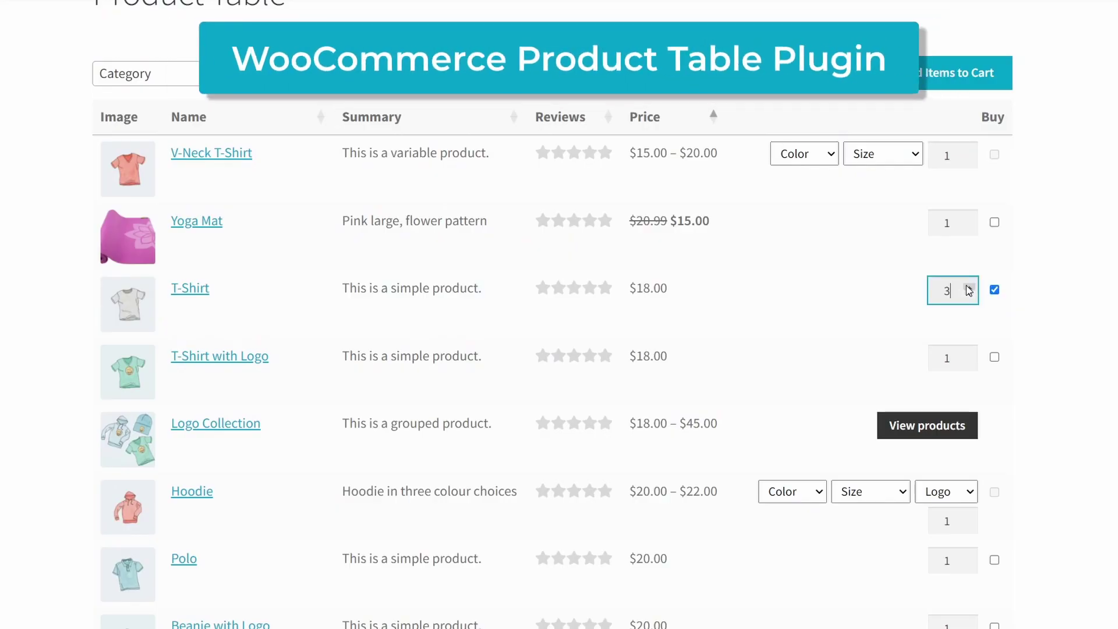
{"action": "left_click", "coordinate": [969, 355]}
{"action": "left_click", "coordinate": [969, 354]}
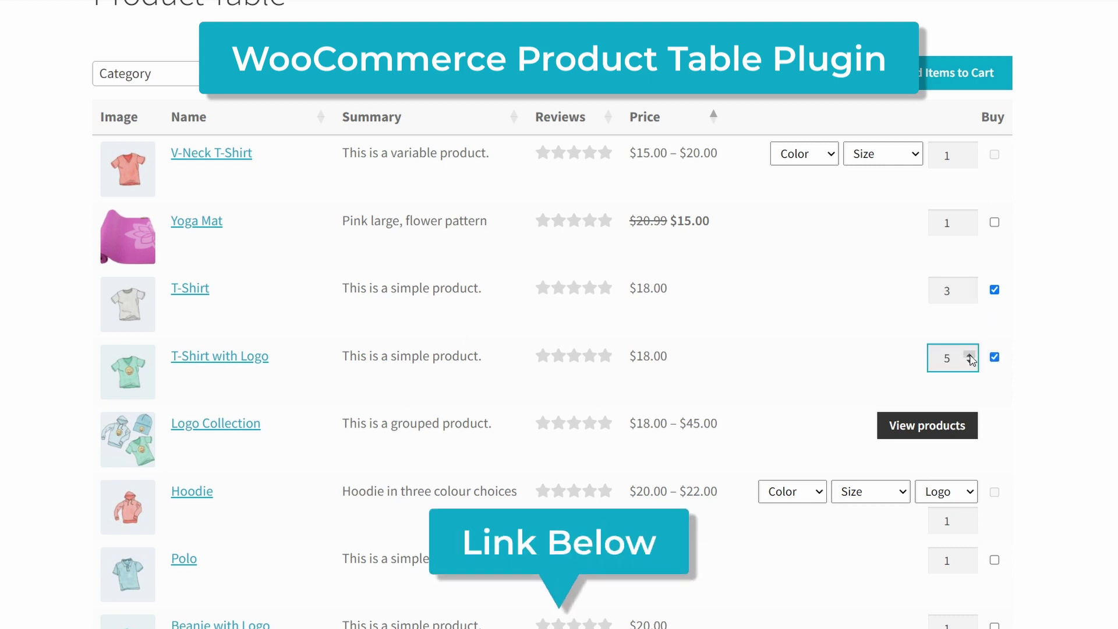
Configure the Hoodie row as Blue, Medium, with the logo option Yes.
{"action": "scroll", "coordinate": [1014, 397], "scroll_direction": "down", "scroll_amount": 2}
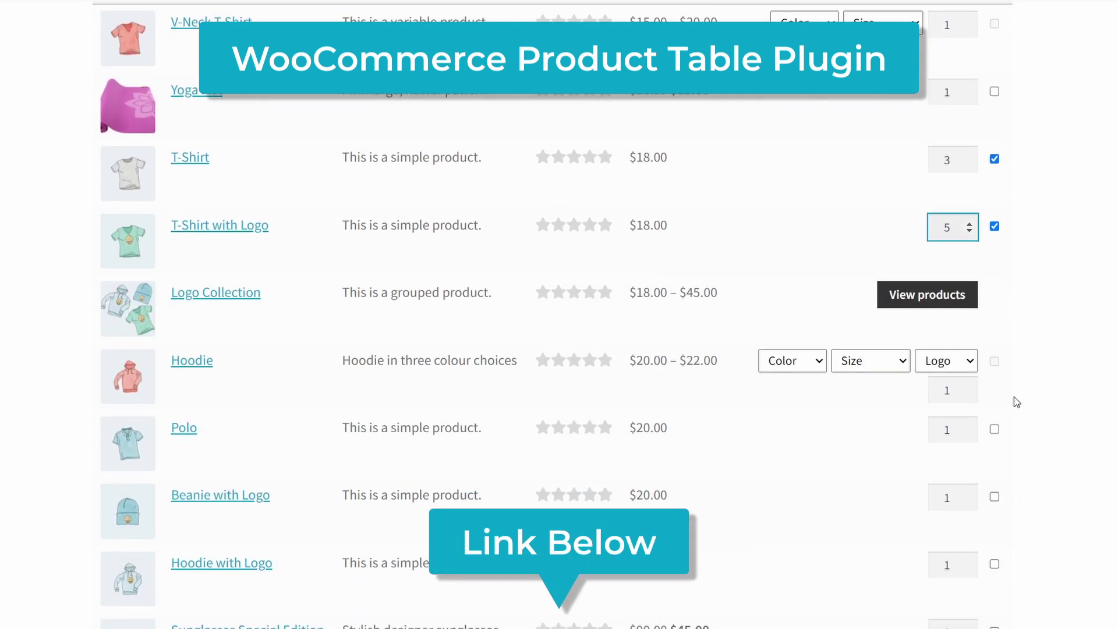
{"action": "left_click", "coordinate": [813, 362]}
{"action": "left_click", "coordinate": [783, 398]}
{"action": "left_click", "coordinate": [891, 362]}
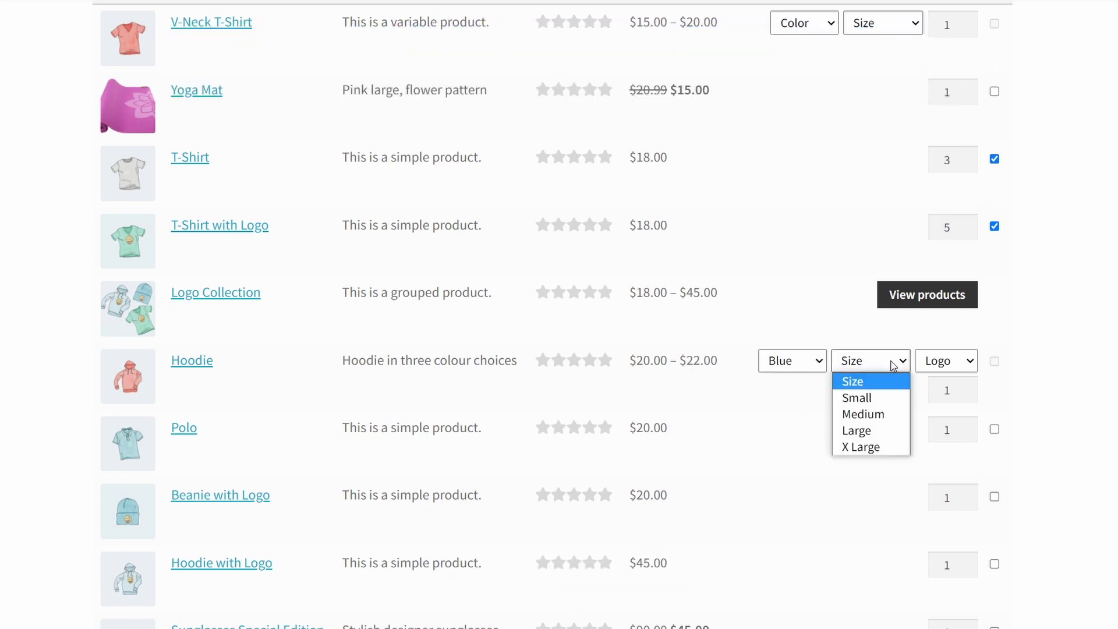
{"action": "left_click", "coordinate": [881, 415]}
{"action": "left_click", "coordinate": [949, 361]}
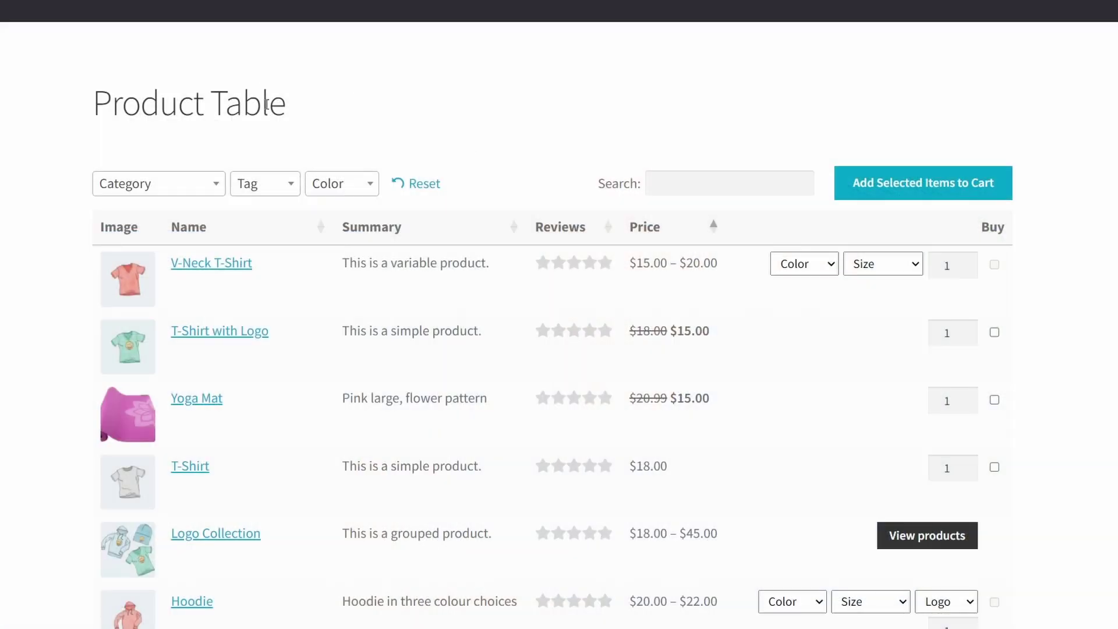
Highlight the product_table shortcode name and its columns list through add-to-cart.
{"action": "scroll", "coordinate": [274, 59], "scroll_direction": "up", "scroll_amount": 3}
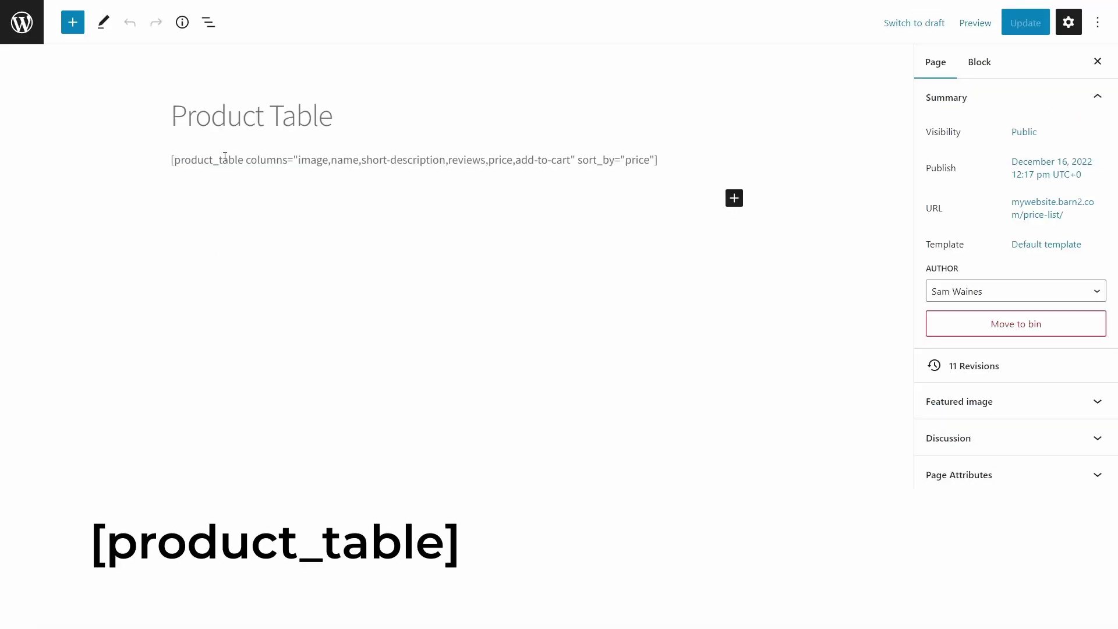
{"action": "left_click_drag", "start_coordinate": [171, 161], "coordinate": [234, 151]}
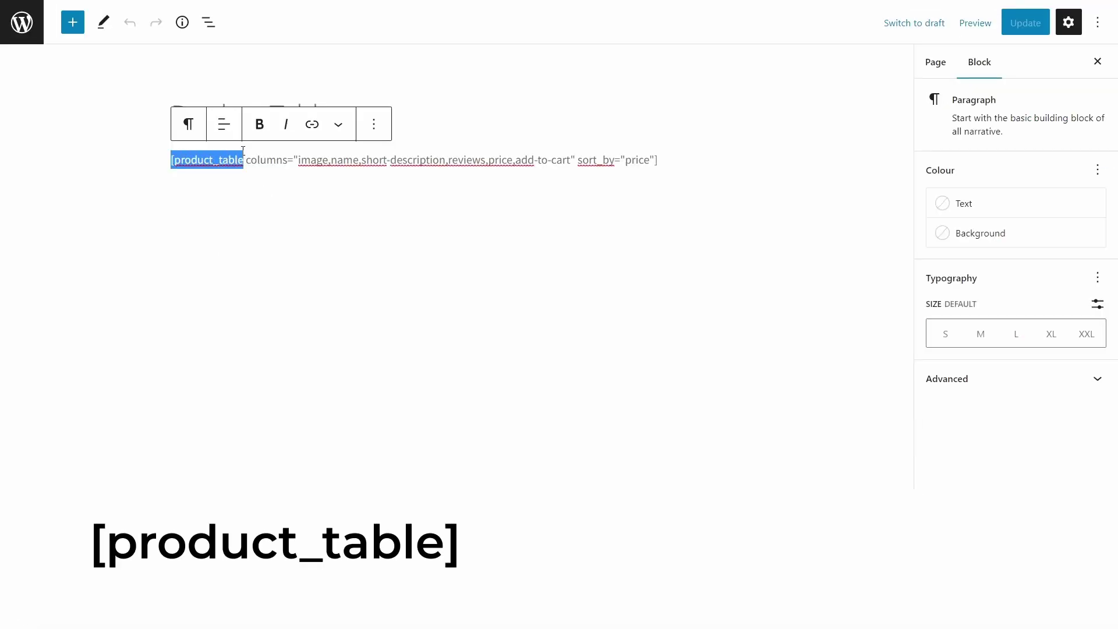
{"action": "left_click", "coordinate": [247, 161]}
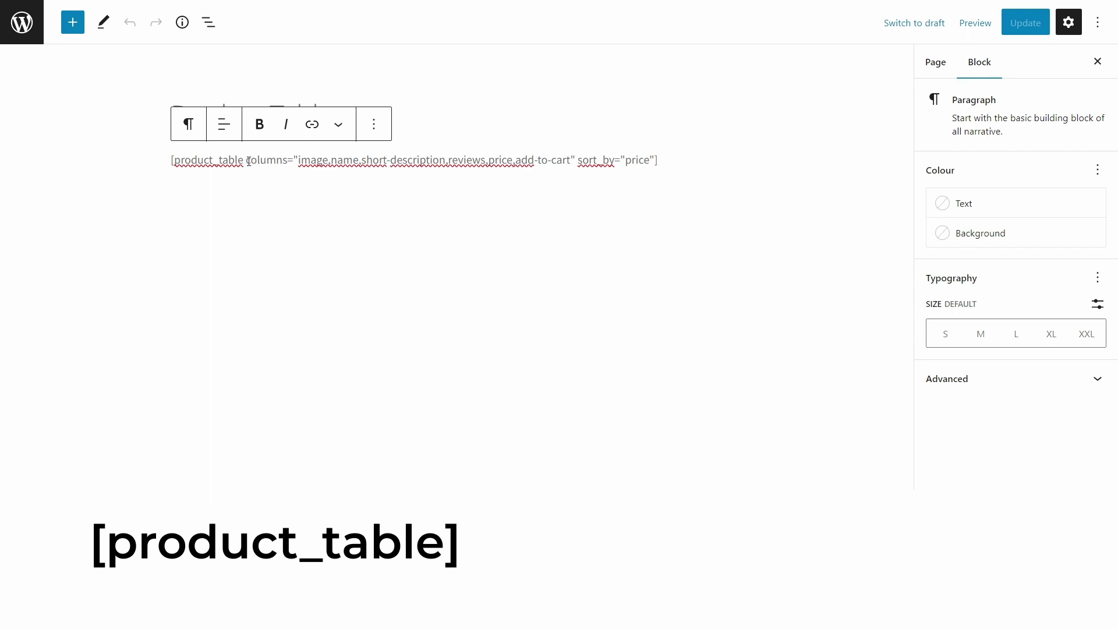
{"action": "left_click_drag", "start_coordinate": [247, 161], "coordinate": [356, 158]}
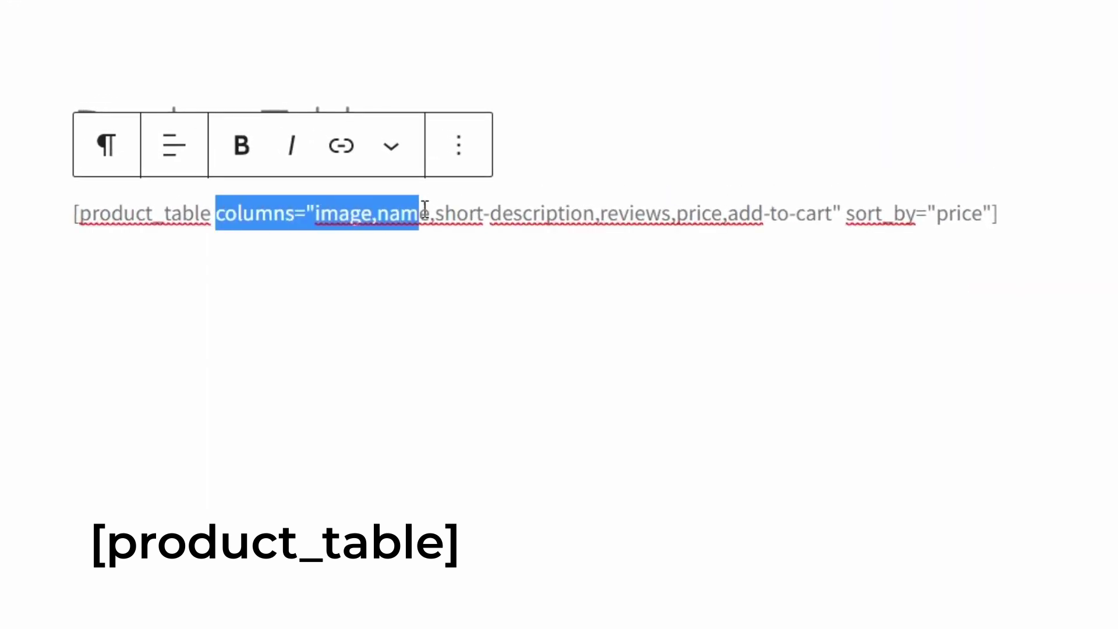
{"action": "left_click_drag", "start_coordinate": [425, 208], "coordinate": [1000, 215]}
{"action": "left_click", "coordinate": [875, 216]}
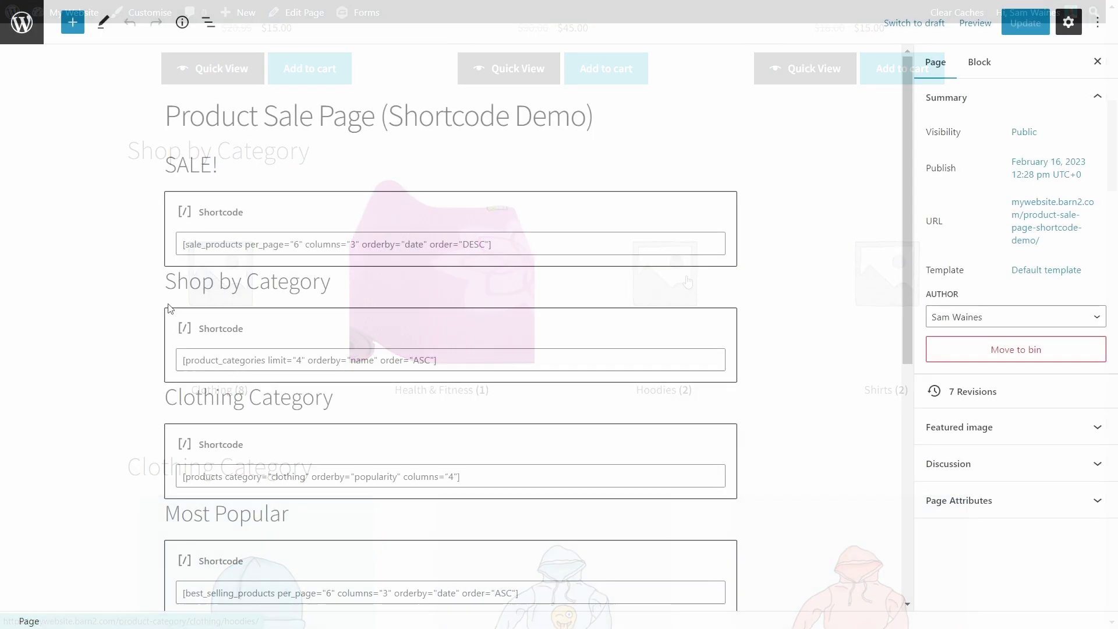
Highlight the Shop by Category heading text in the Product Sale Page editor.
{"action": "left_click_drag", "start_coordinate": [166, 282], "coordinate": [322, 270]}
{"action": "left_click", "coordinate": [319, 294]}
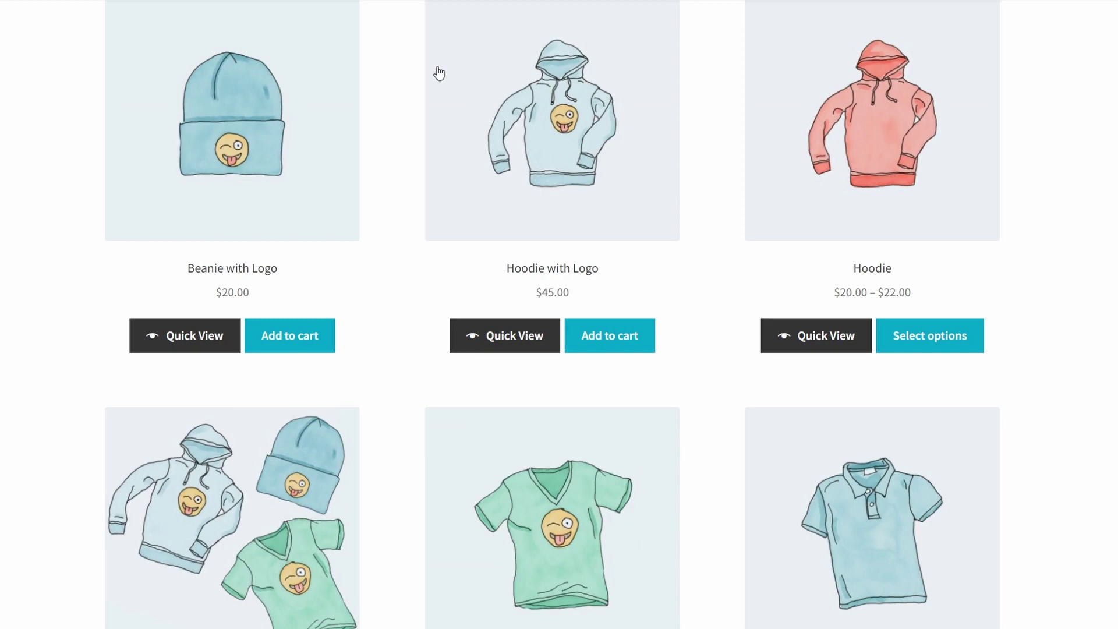
Scroll through the Clothing Category product grid.
{"action": "scroll", "coordinate": [649, 375], "scroll_direction": "down", "scroll_amount": 10}
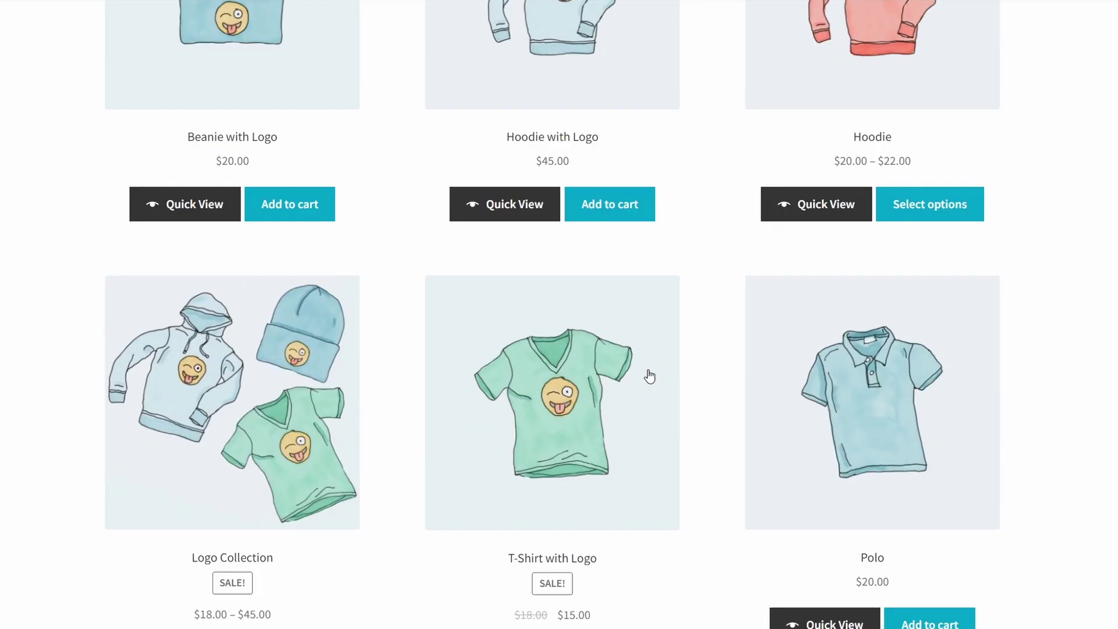
{"action": "scroll", "coordinate": [650, 376], "scroll_direction": "down", "scroll_amount": 2}
{"action": "scroll", "coordinate": [649, 374], "scroll_direction": "up", "scroll_amount": 12}
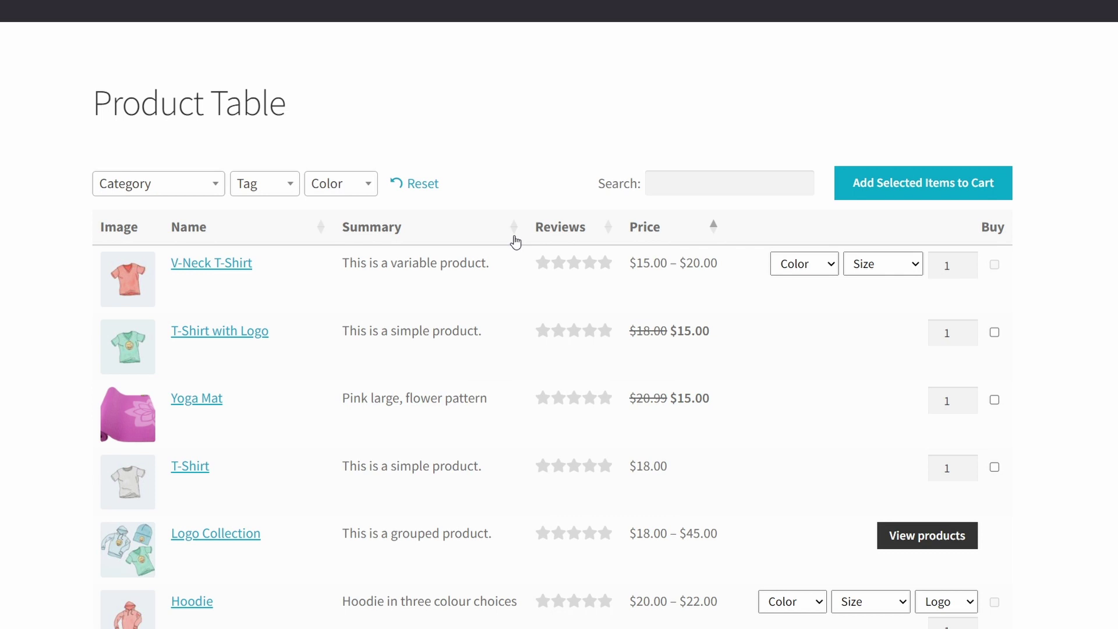
Sort the product table by price highest first, then lowest first, then by reviews.
{"action": "left_click", "coordinate": [715, 227]}
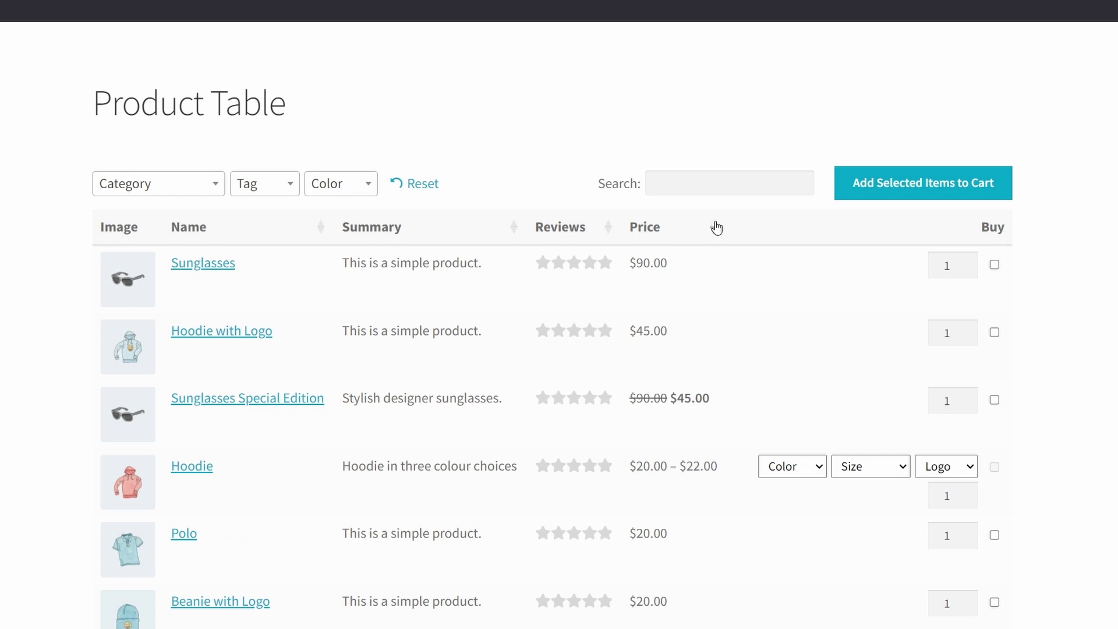
{"action": "left_click", "coordinate": [717, 227]}
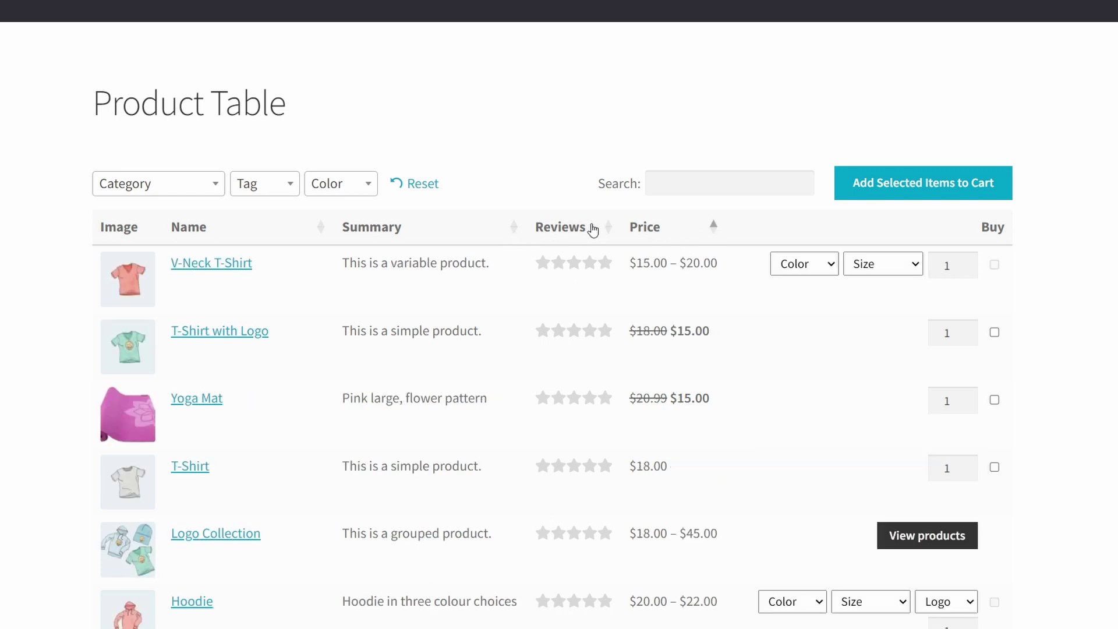
{"action": "left_click", "coordinate": [606, 230]}
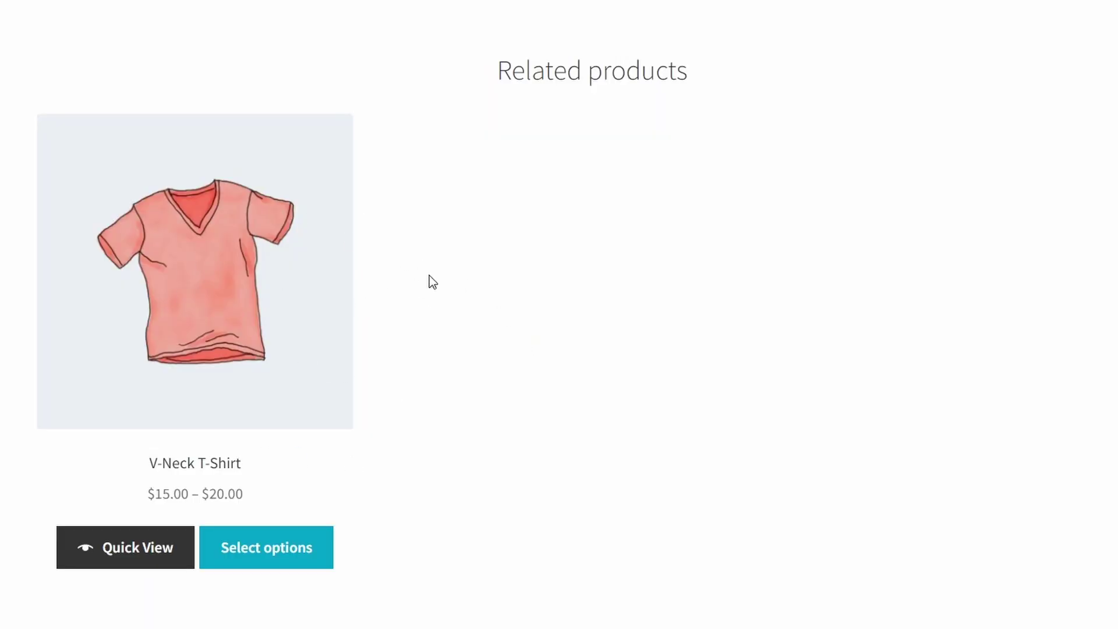
Scroll the Polo product page between its details and the Related products V-Neck T-Shirt.
{"action": "scroll", "coordinate": [467, 302], "scroll_direction": "up", "scroll_amount": 10}
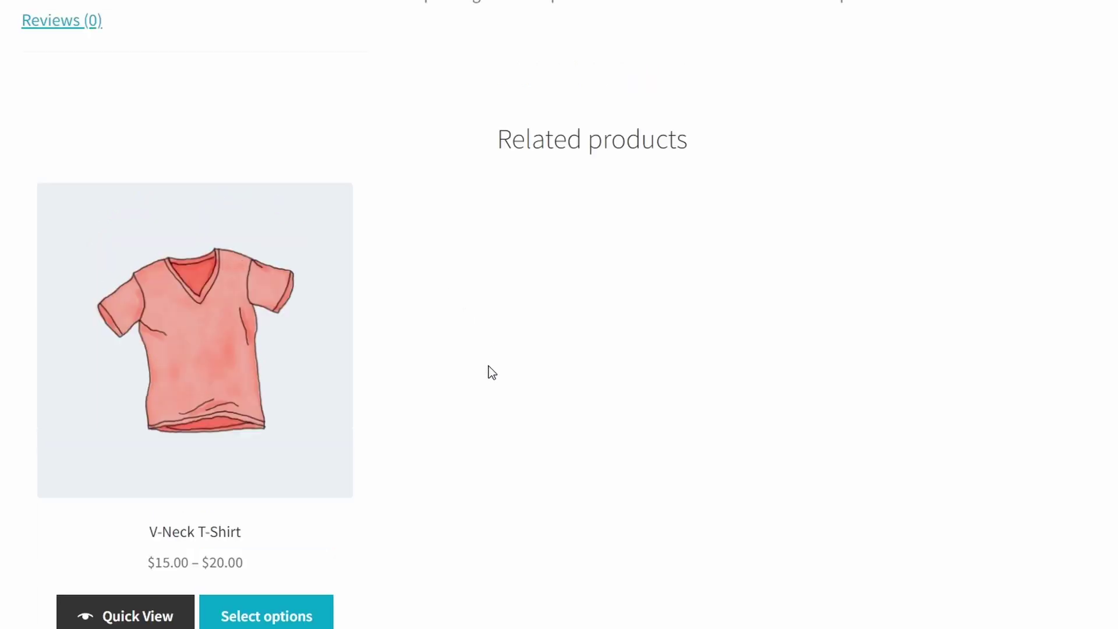
{"action": "scroll", "coordinate": [451, 386], "scroll_direction": "up", "scroll_amount": 3}
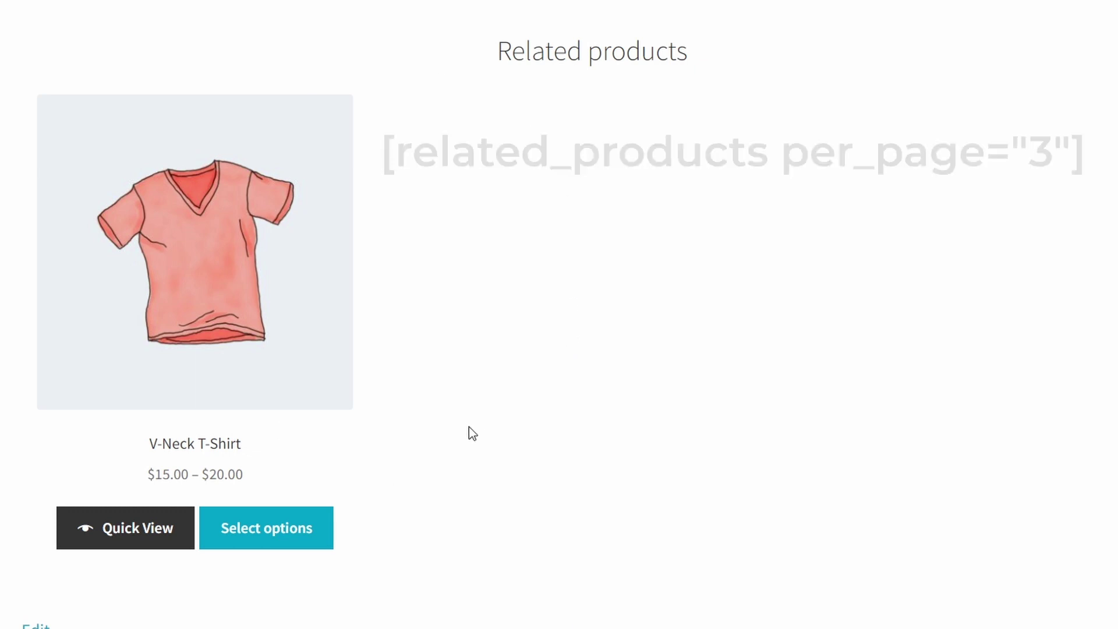
{"action": "scroll", "coordinate": [470, 426], "scroll_direction": "up", "scroll_amount": 5}
{"action": "scroll", "coordinate": [504, 459], "scroll_direction": "down", "scroll_amount": 5}
{"action": "scroll", "coordinate": [504, 461], "scroll_direction": "up", "scroll_amount": 15}
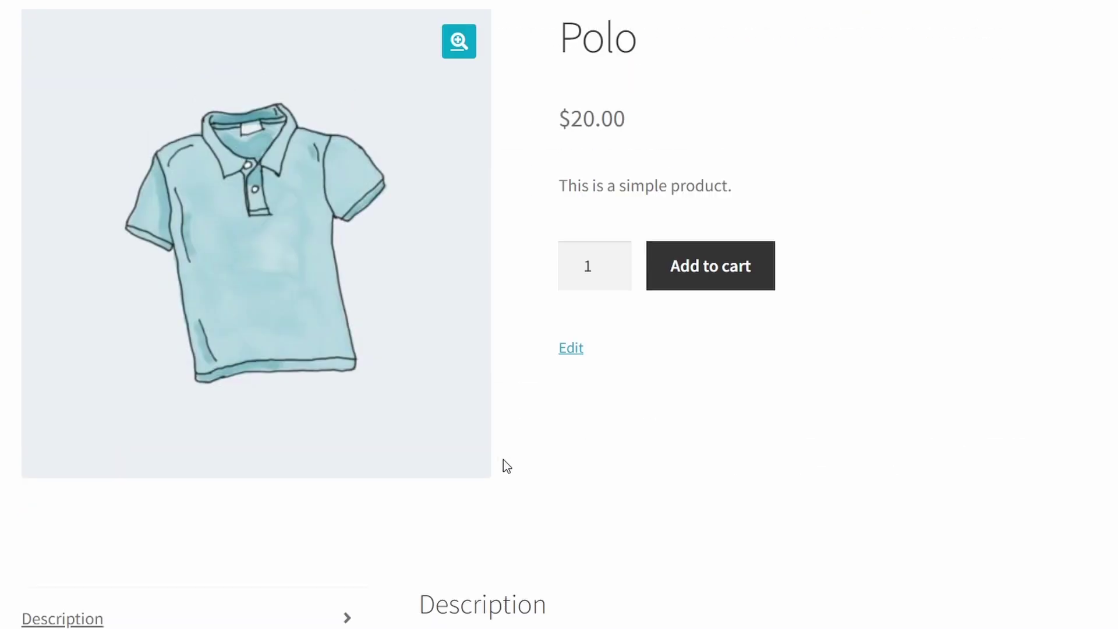
{"action": "scroll", "coordinate": [504, 461], "scroll_direction": "down", "scroll_amount": 4}
{"action": "scroll", "coordinate": [513, 419], "scroll_direction": "down", "scroll_amount": 1}
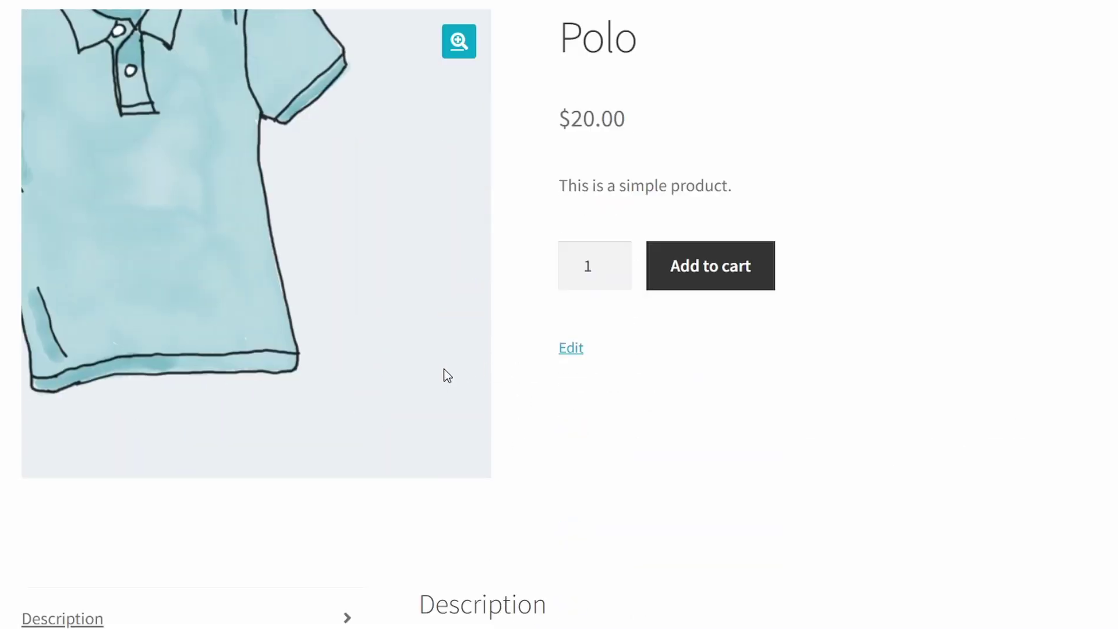
{"action": "scroll", "coordinate": [442, 384], "scroll_direction": "down", "scroll_amount": 10}
{"action": "scroll", "coordinate": [442, 396], "scroll_direction": "down", "scroll_amount": 3}
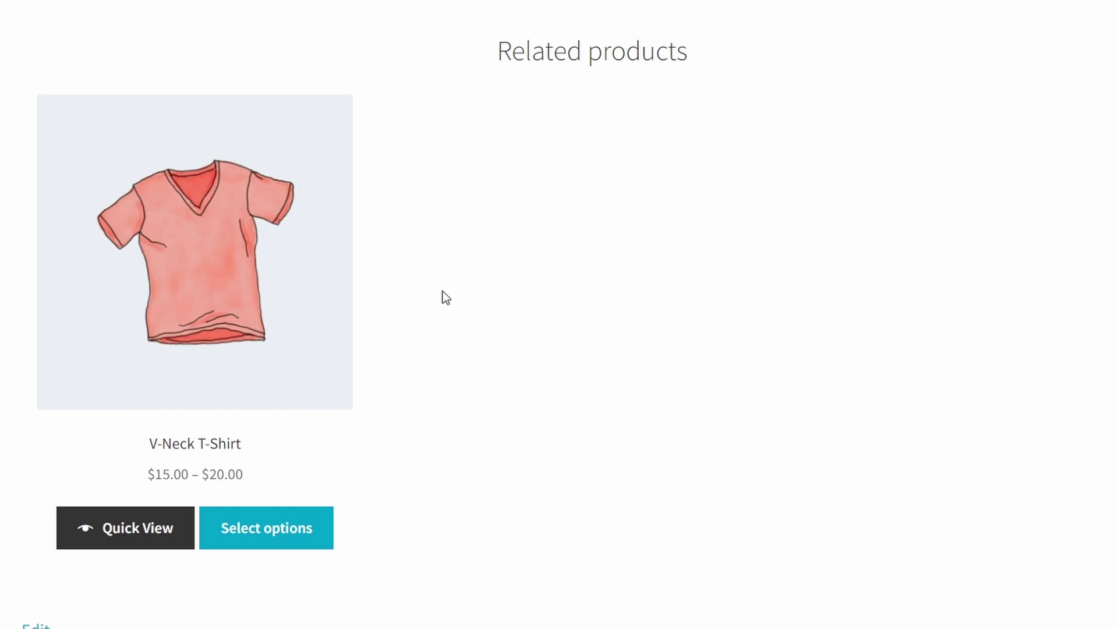